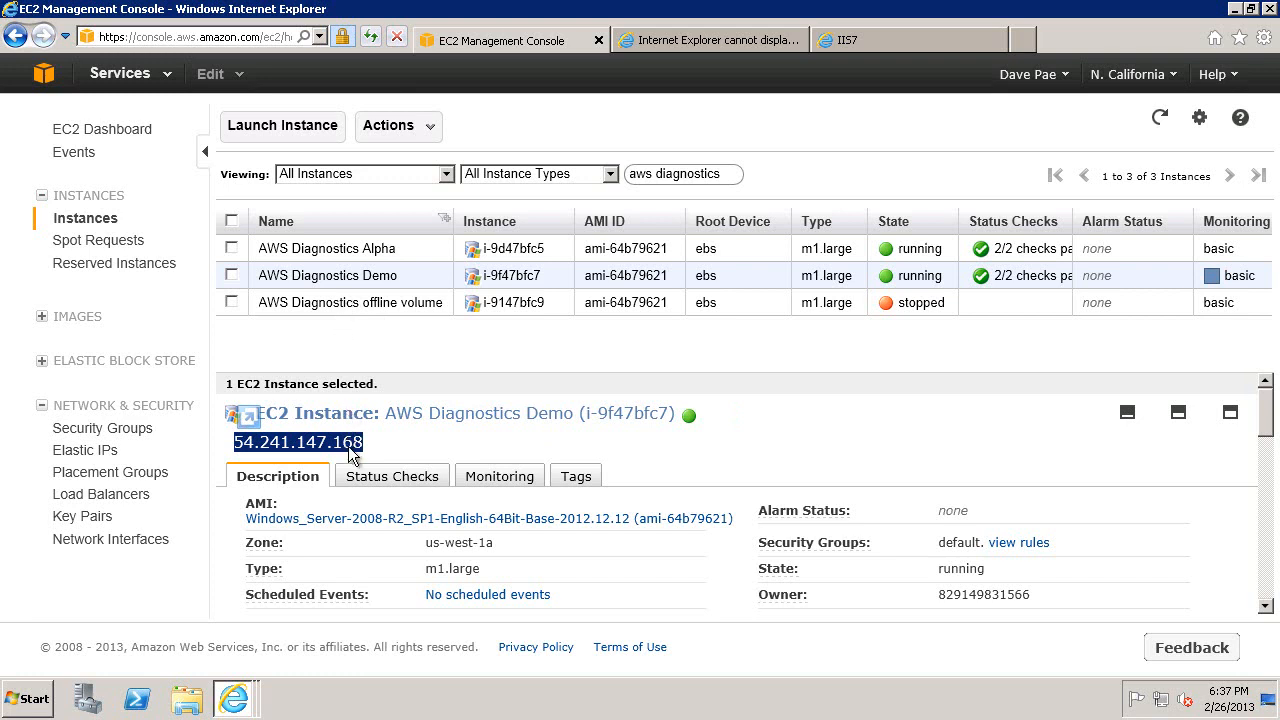
Compare the web page served at public address 54.241.147.168 with the one served at localhost.
left_click(692, 39)
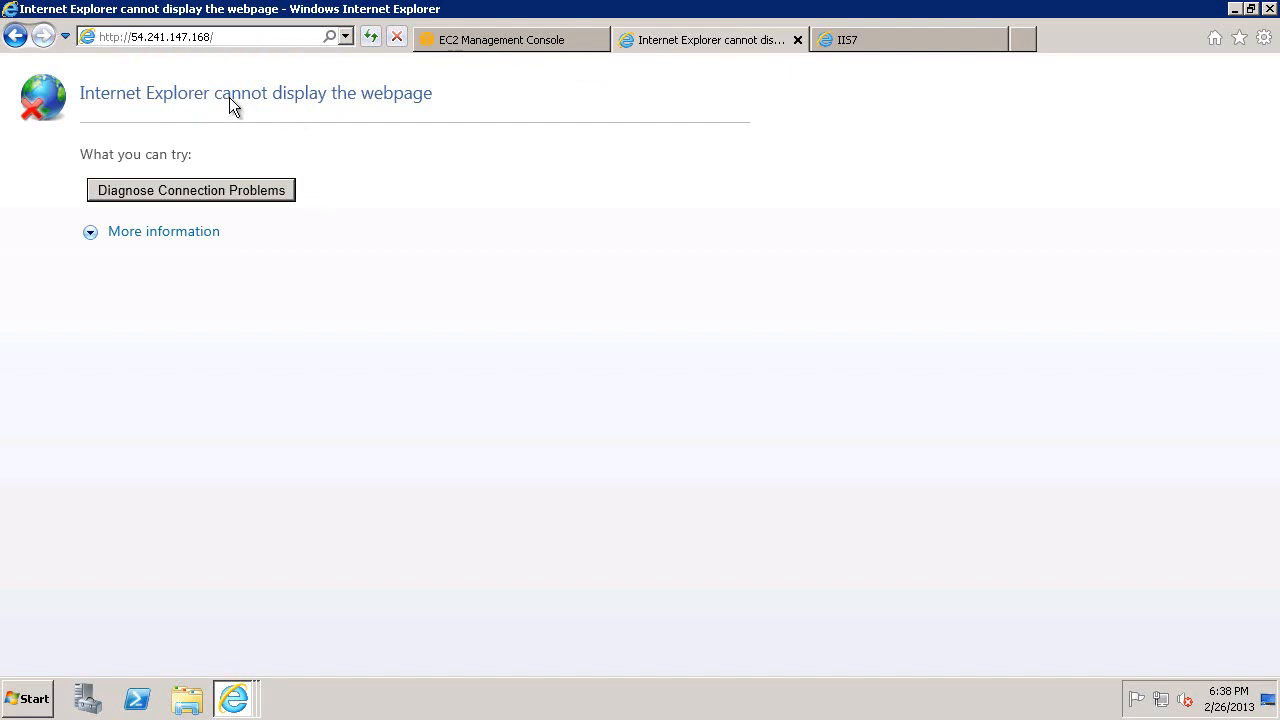
left_click(882, 46)
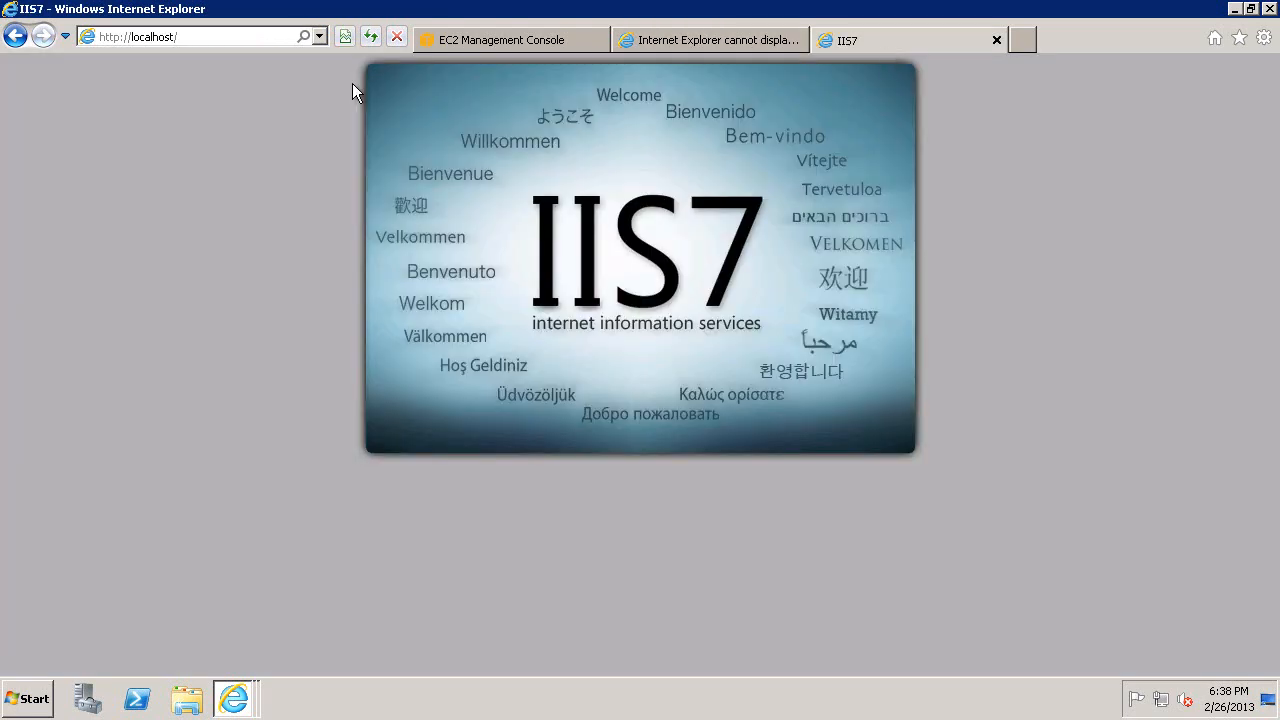
left_click(213, 36)
left_click(215, 38)
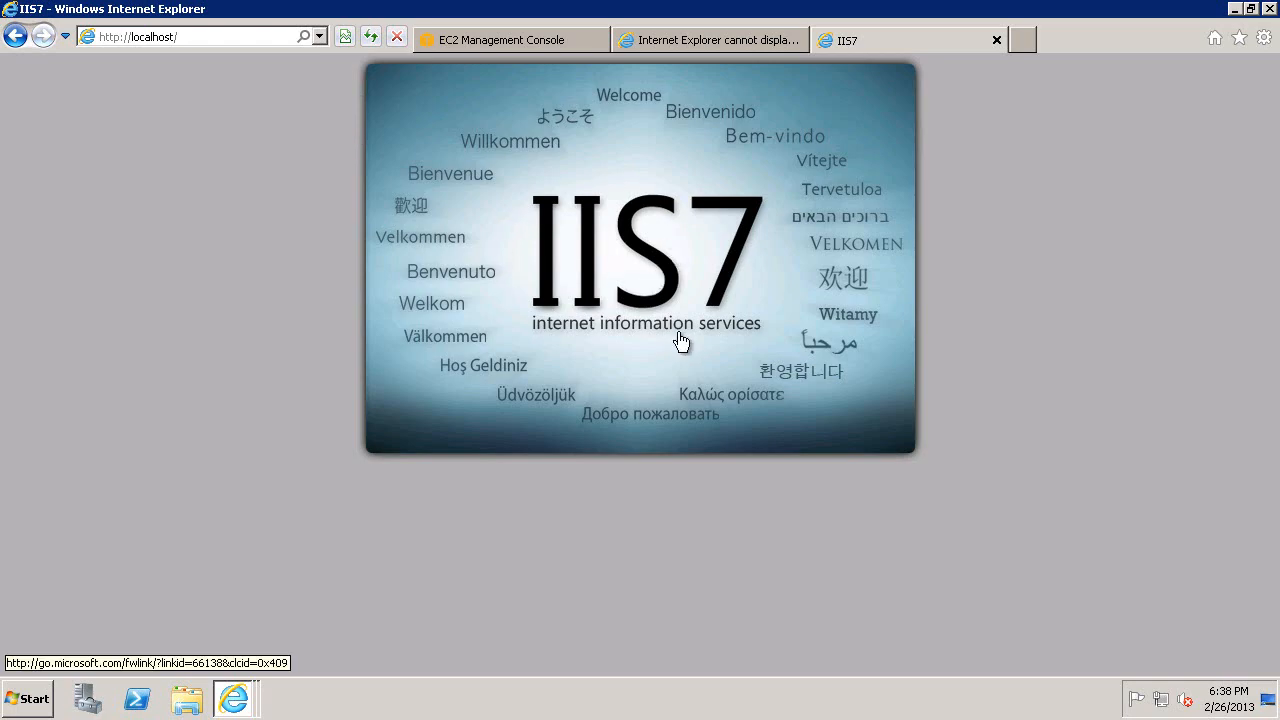
Launch the AWS Diagnostics tool from its desktop shortcut and accept the license agreement.
left_click(1236, 10)
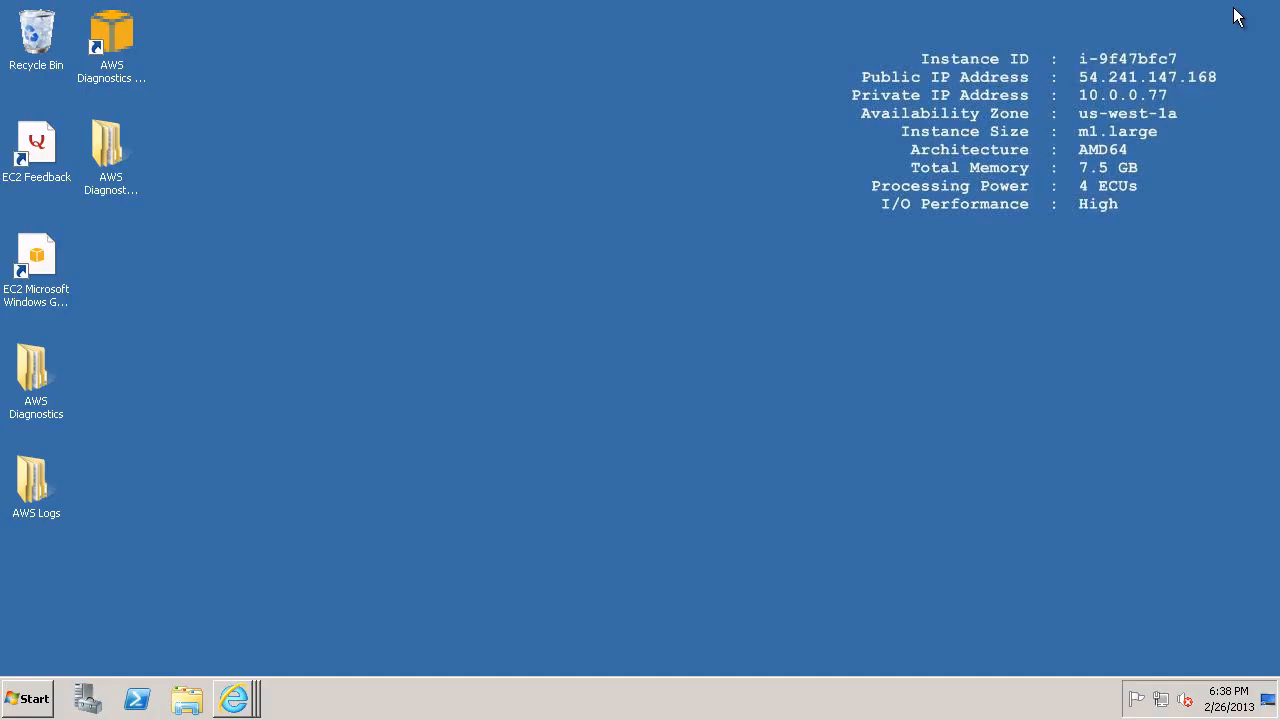
double_click(115, 78)
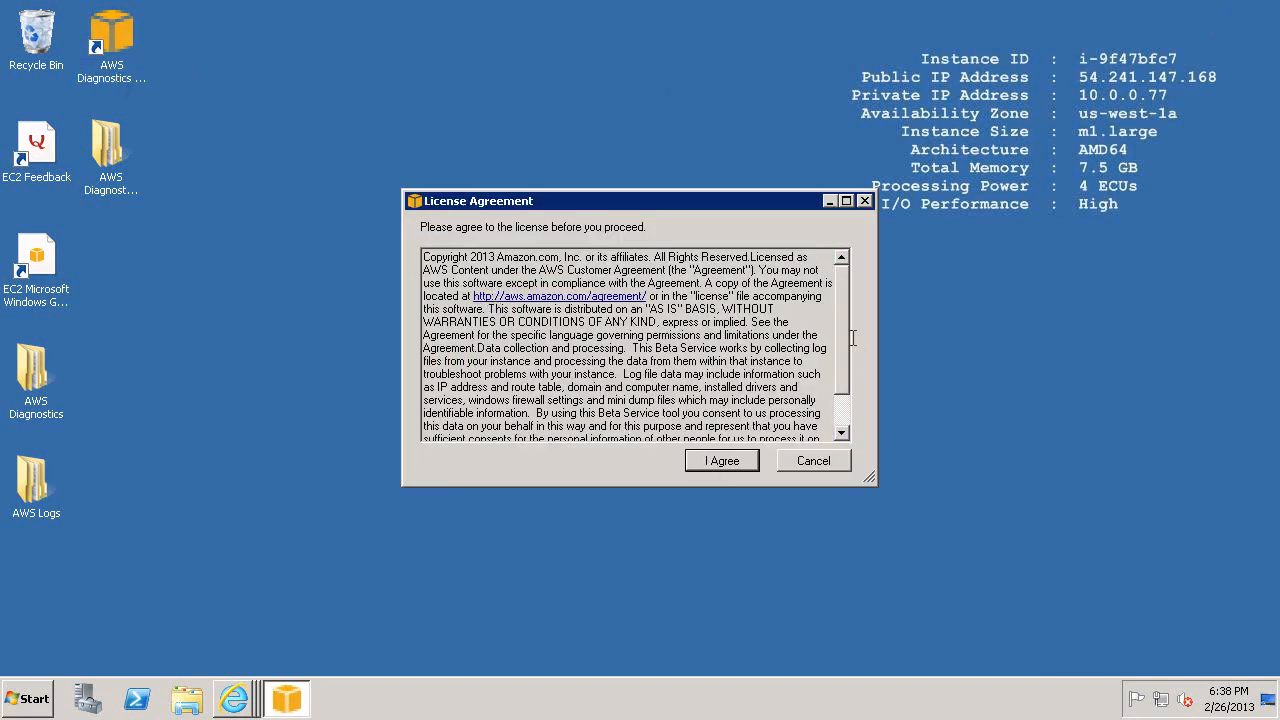
scroll(843, 345, "down", 3)
left_click(740, 464)
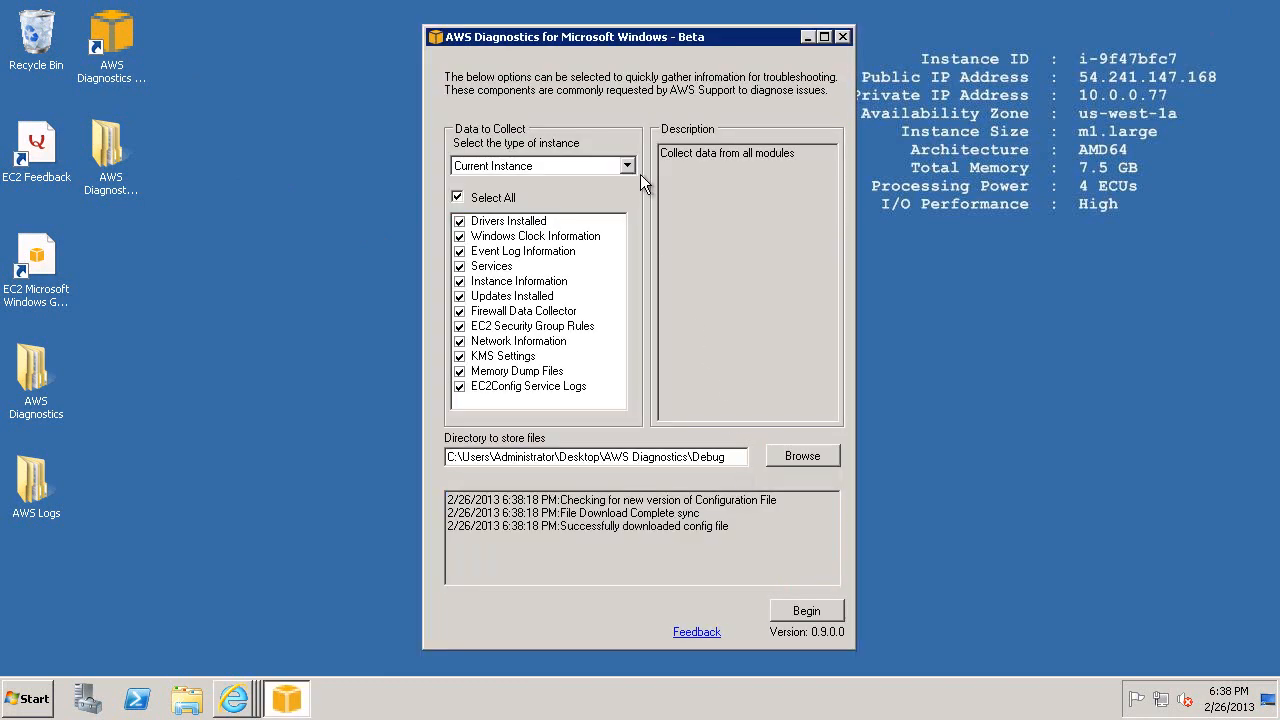
Try selecting only Firewall Data Collector, Memory Dump Files and Windows Clock Information for the current instance, and reselect all modules.
left_click(627, 167)
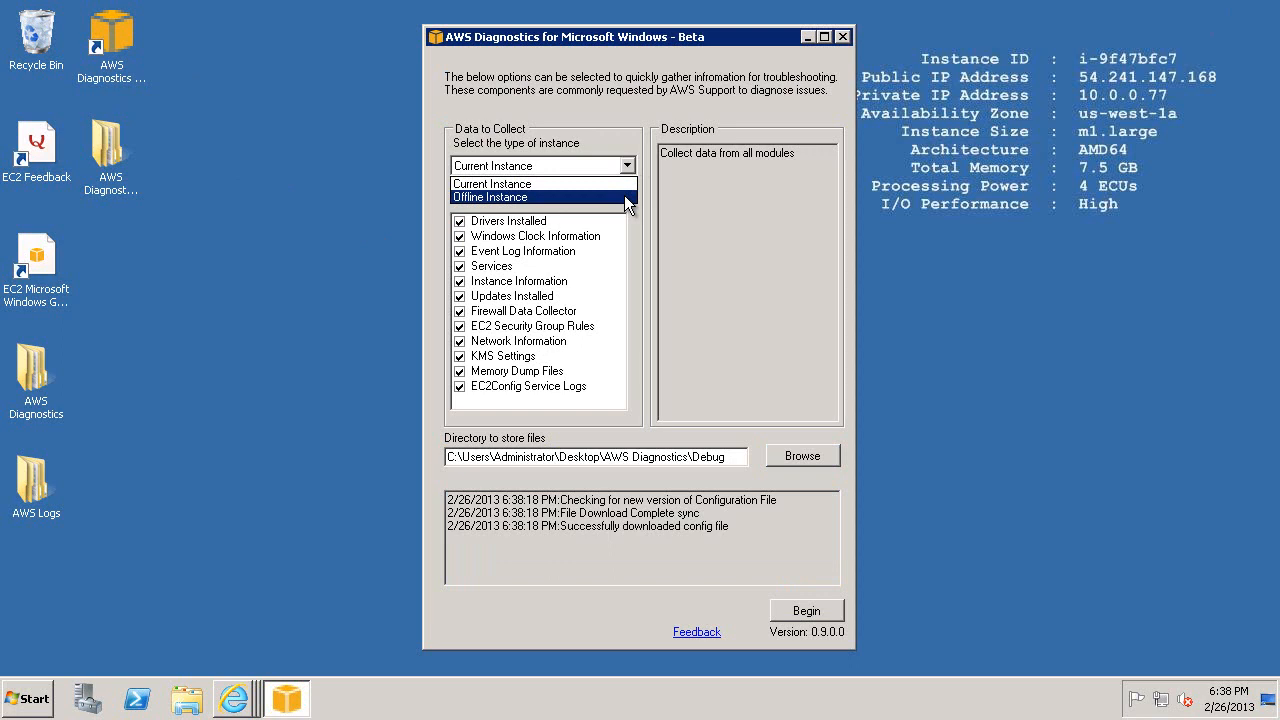
left_click(623, 182)
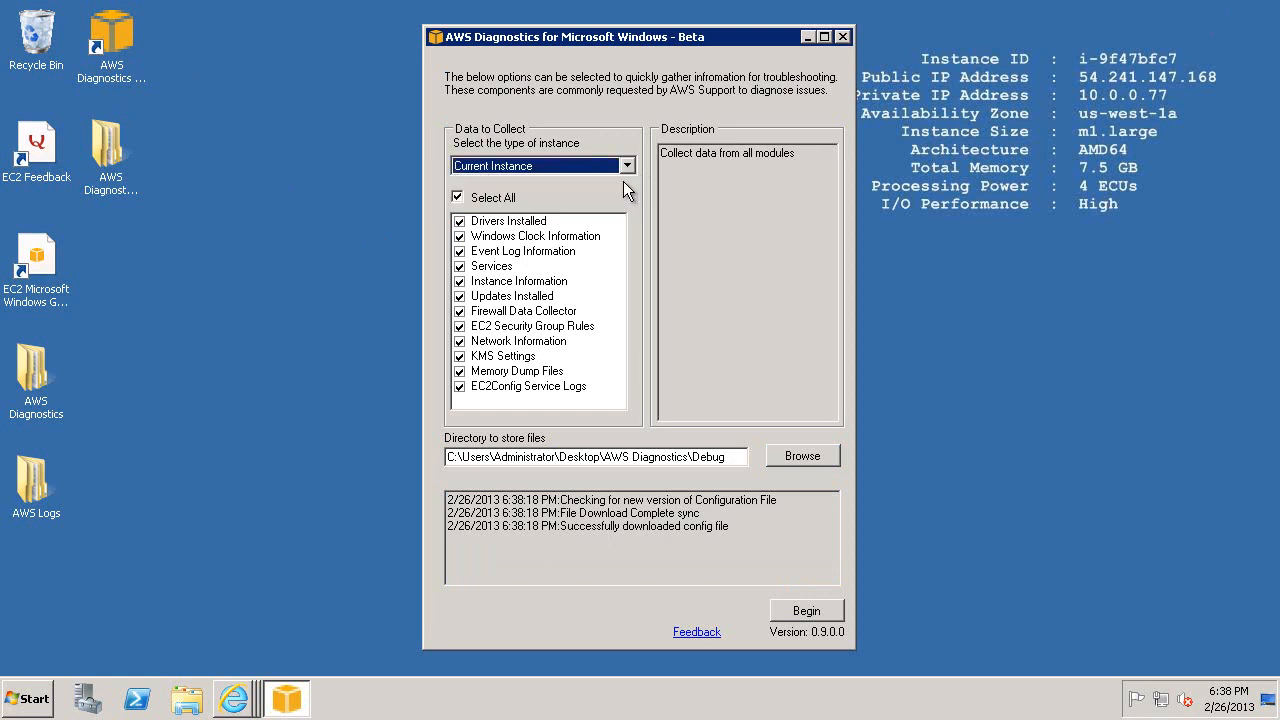
left_click(490, 198)
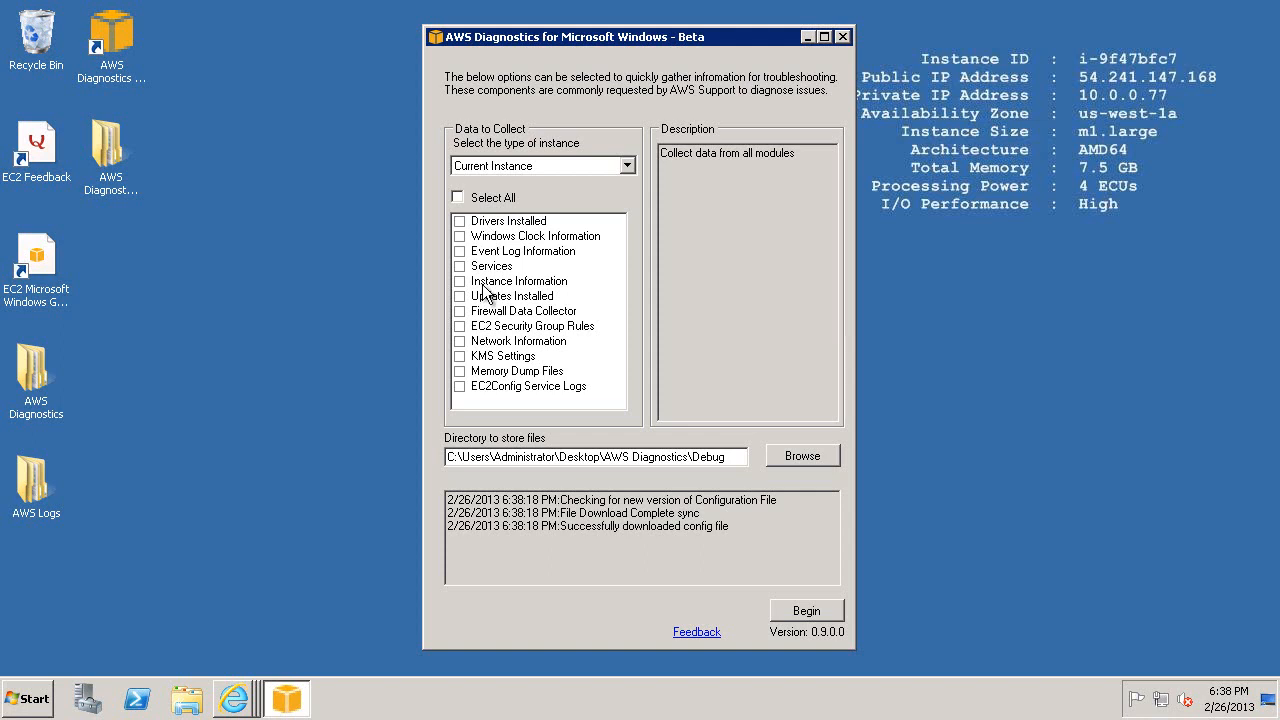
left_click(490, 312)
left_click(491, 370)
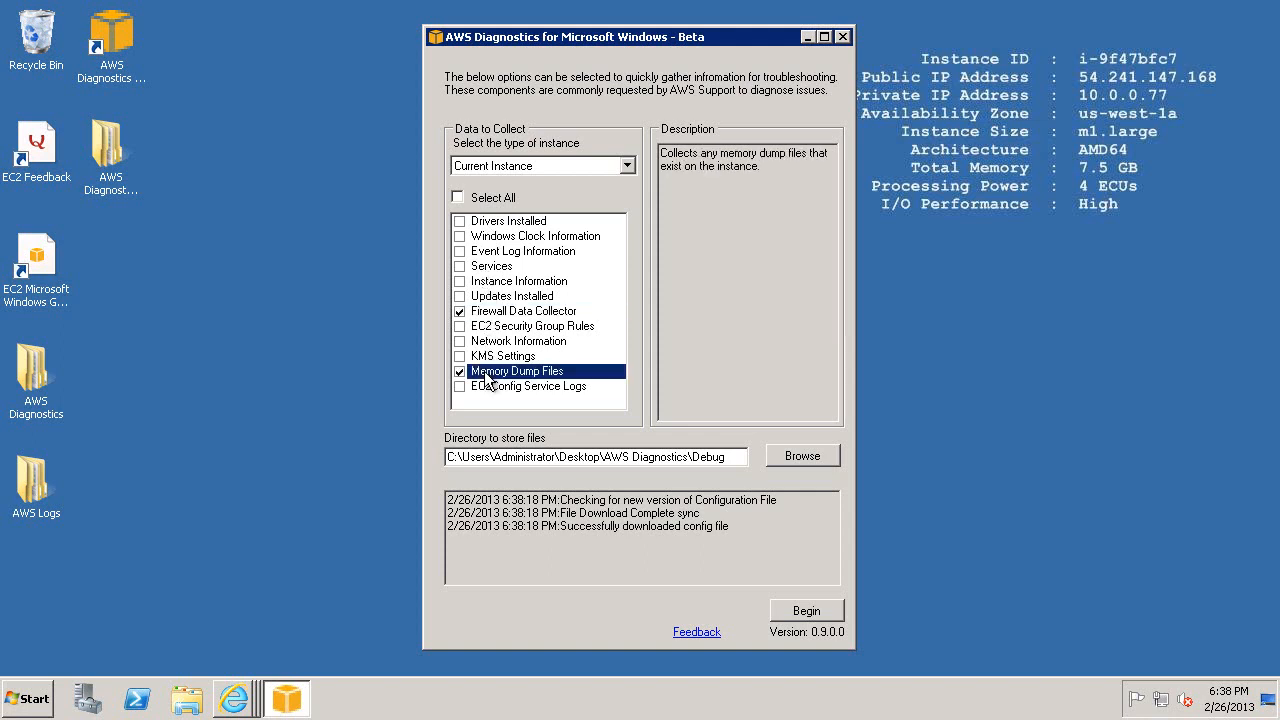
left_click(484, 237)
left_click(458, 197)
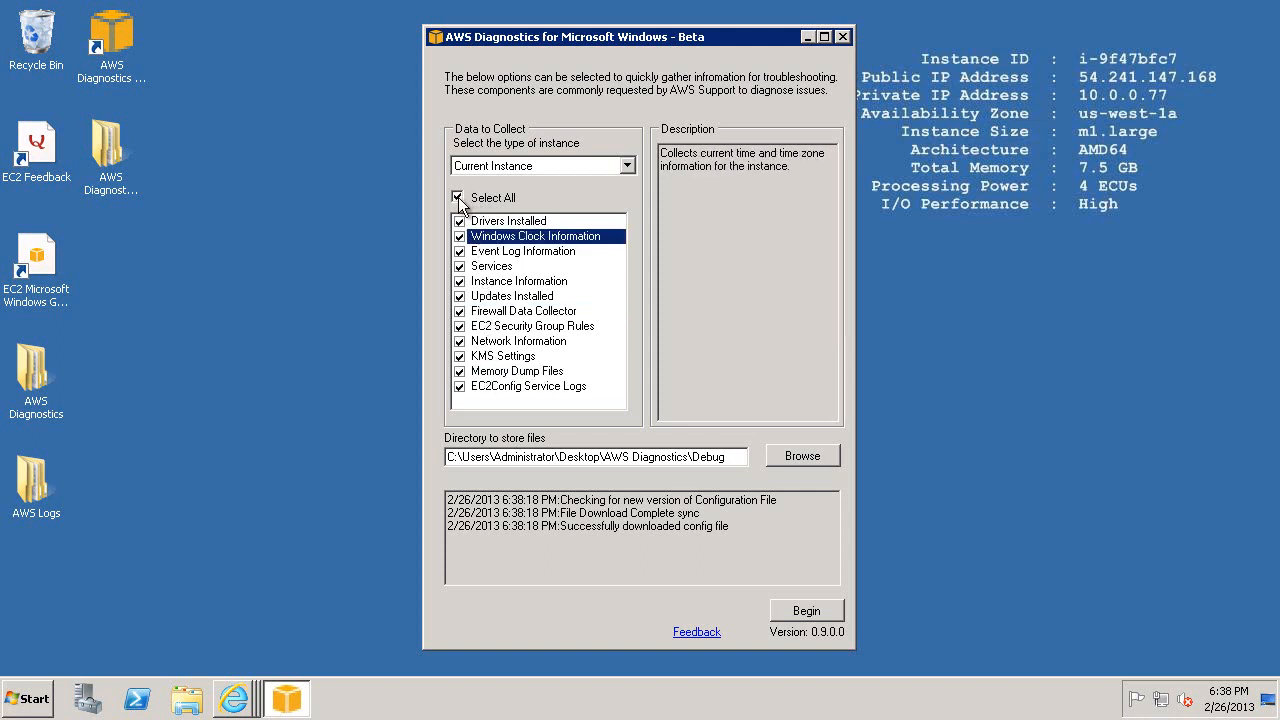
Set the directory for storing the collected files to the AWS Diagnostics Info folder on the desktop.
left_click(801, 456)
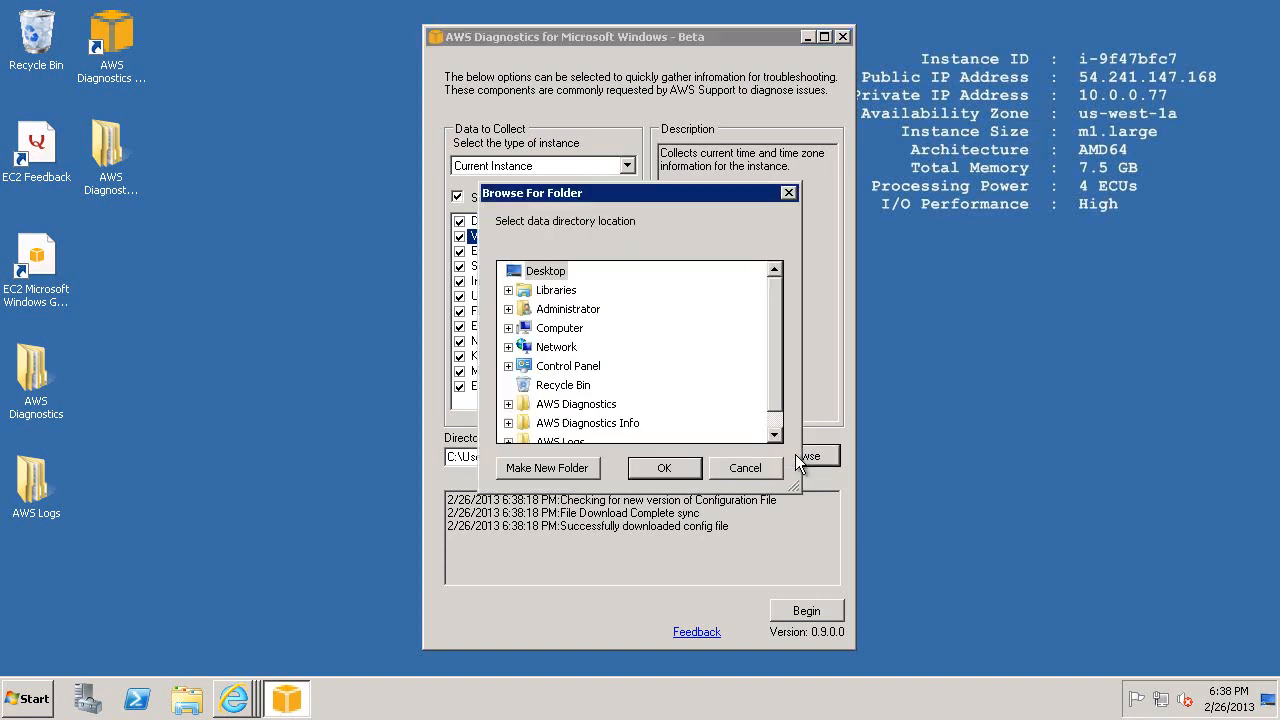
left_click(615, 423)
left_click(661, 470)
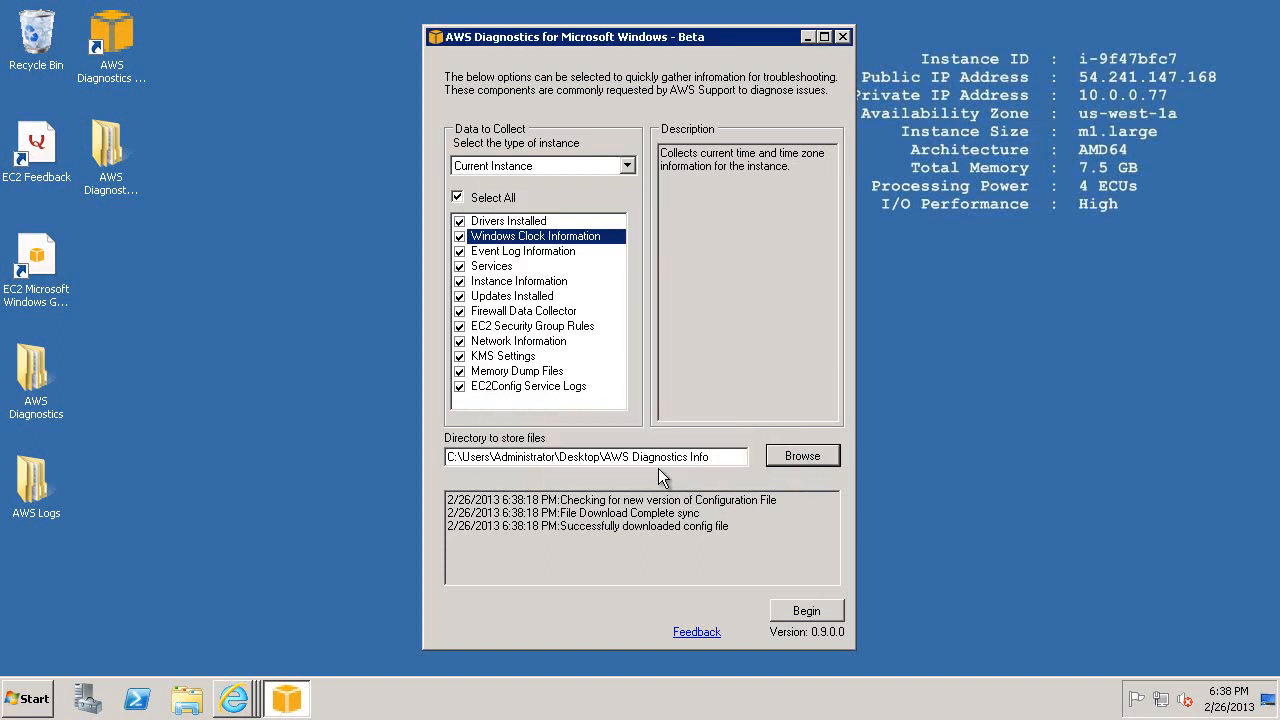
Start the data collection and, after checking the other credential options, authenticate with the IAM Role.
left_click(783, 614)
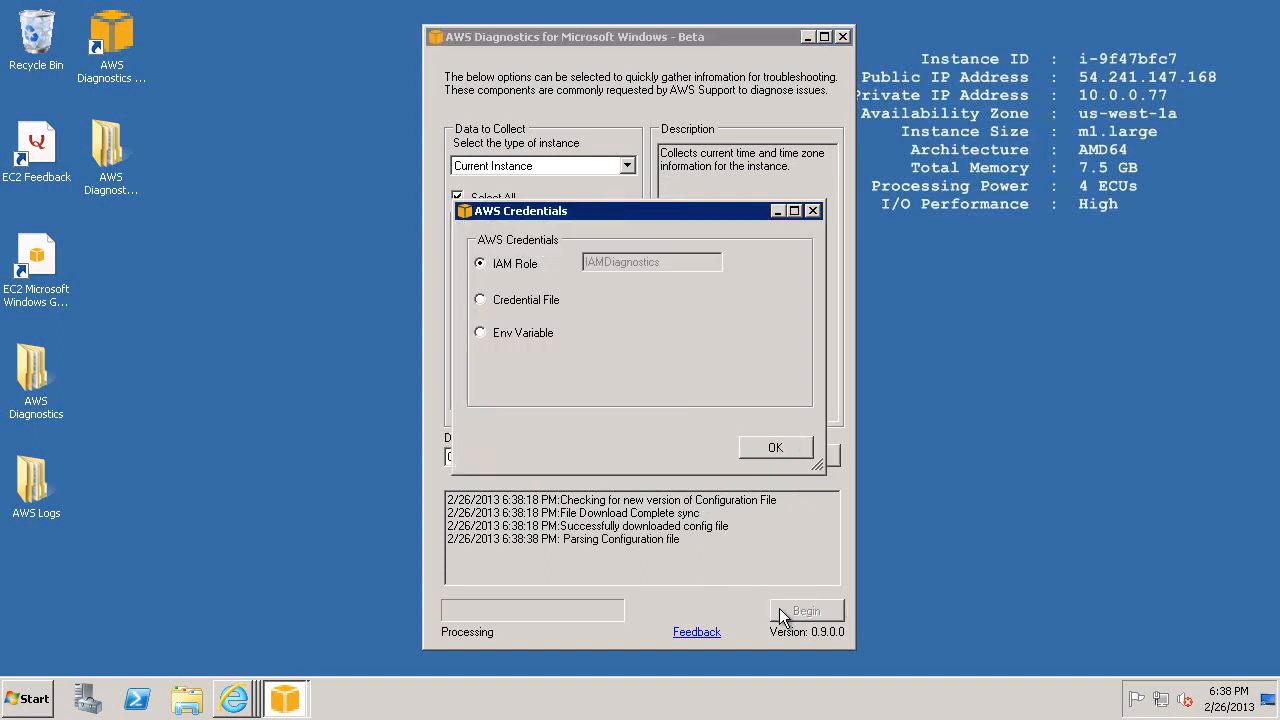
left_click(513, 302)
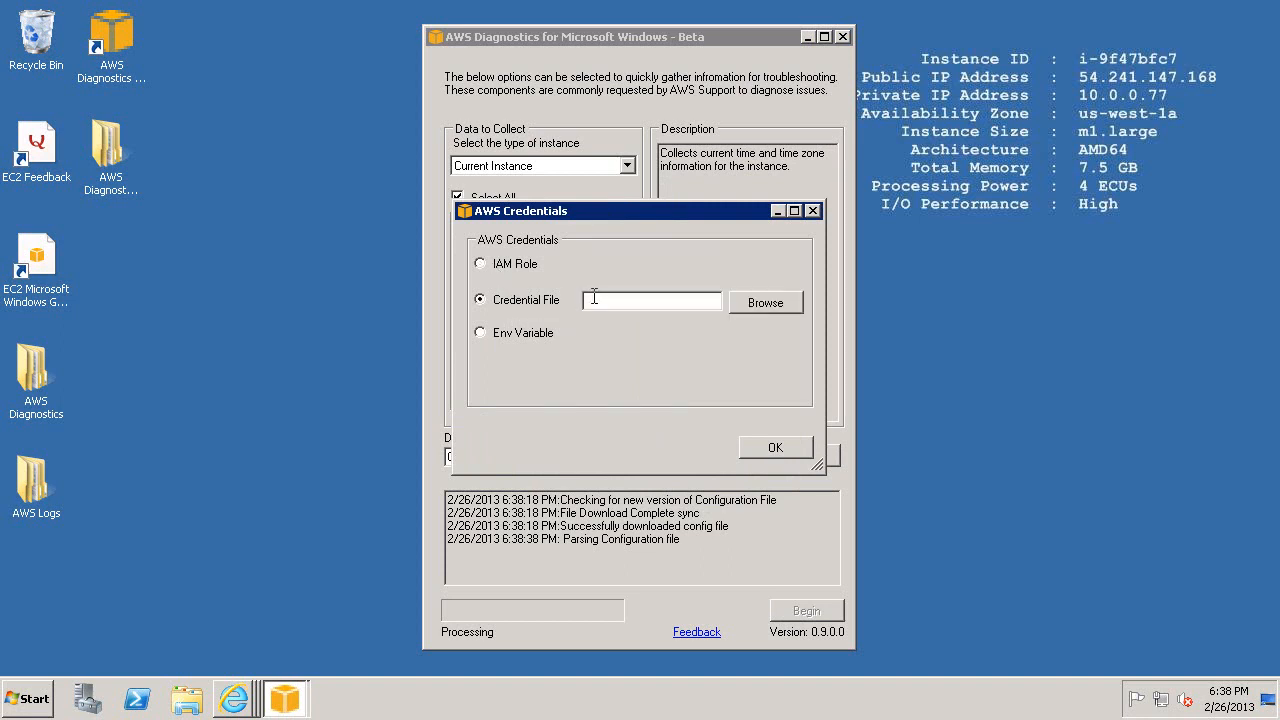
left_click(517, 334)
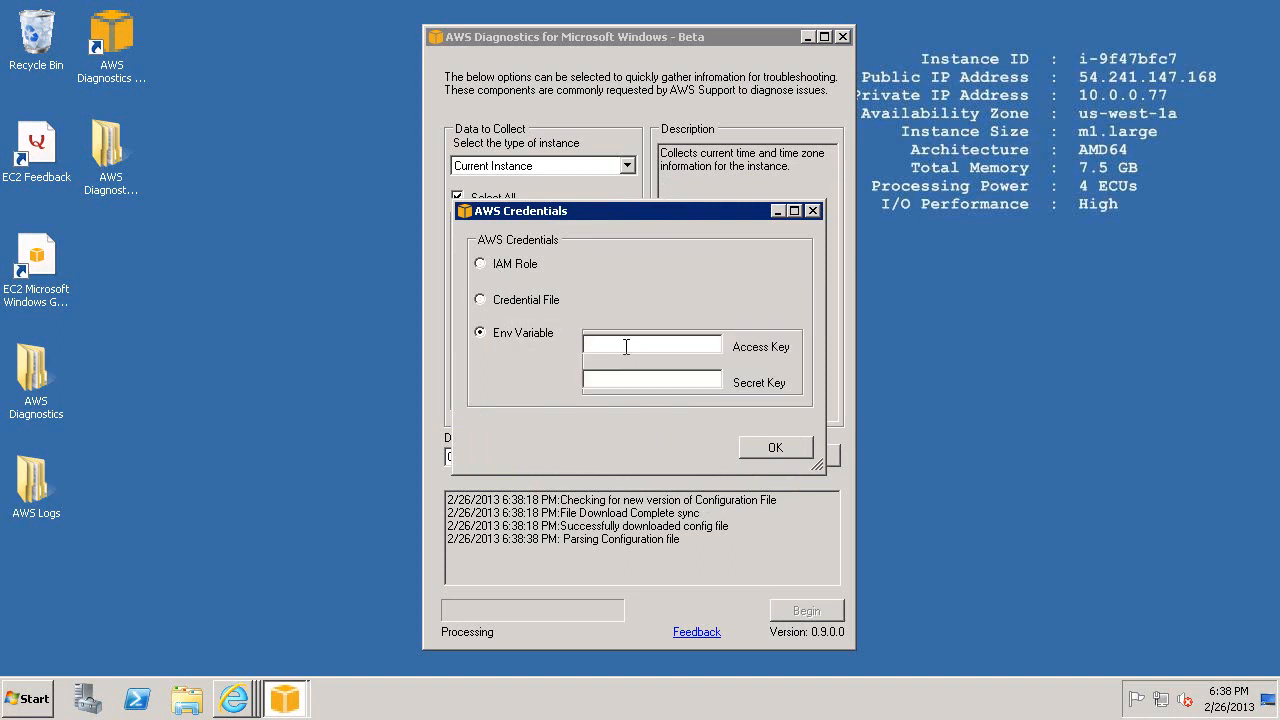
left_click(514, 264)
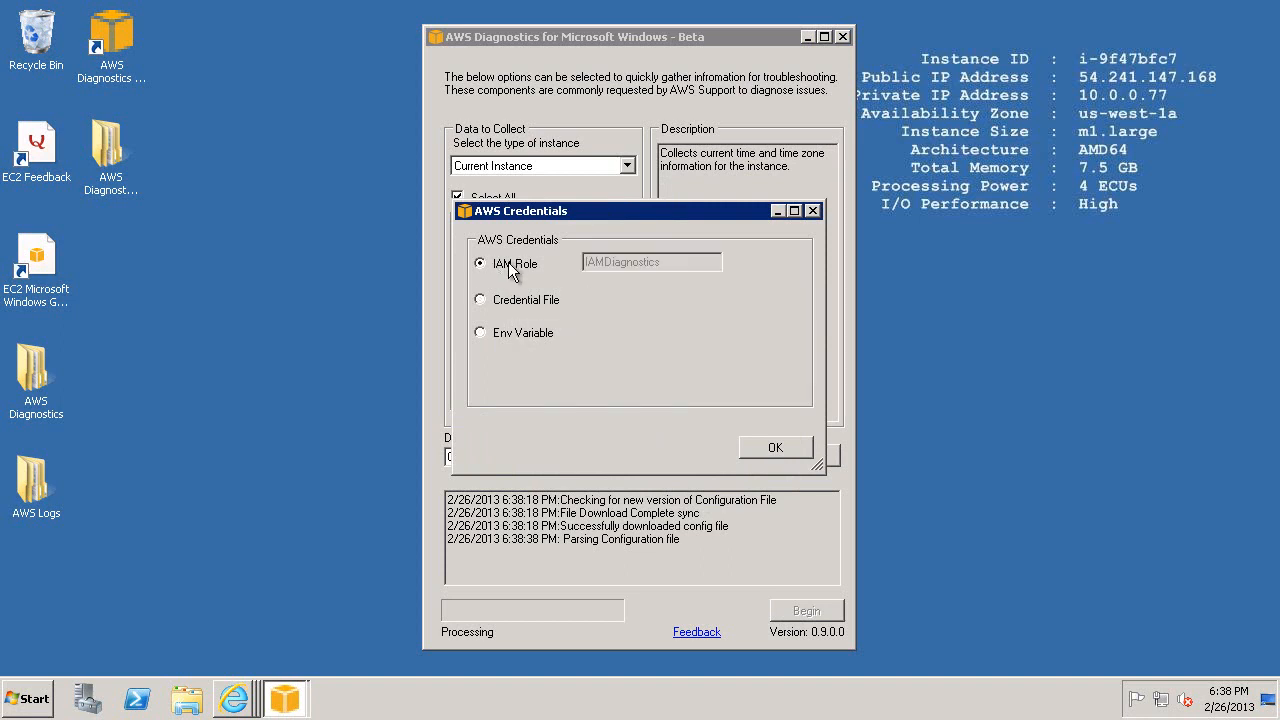
left_click(776, 451)
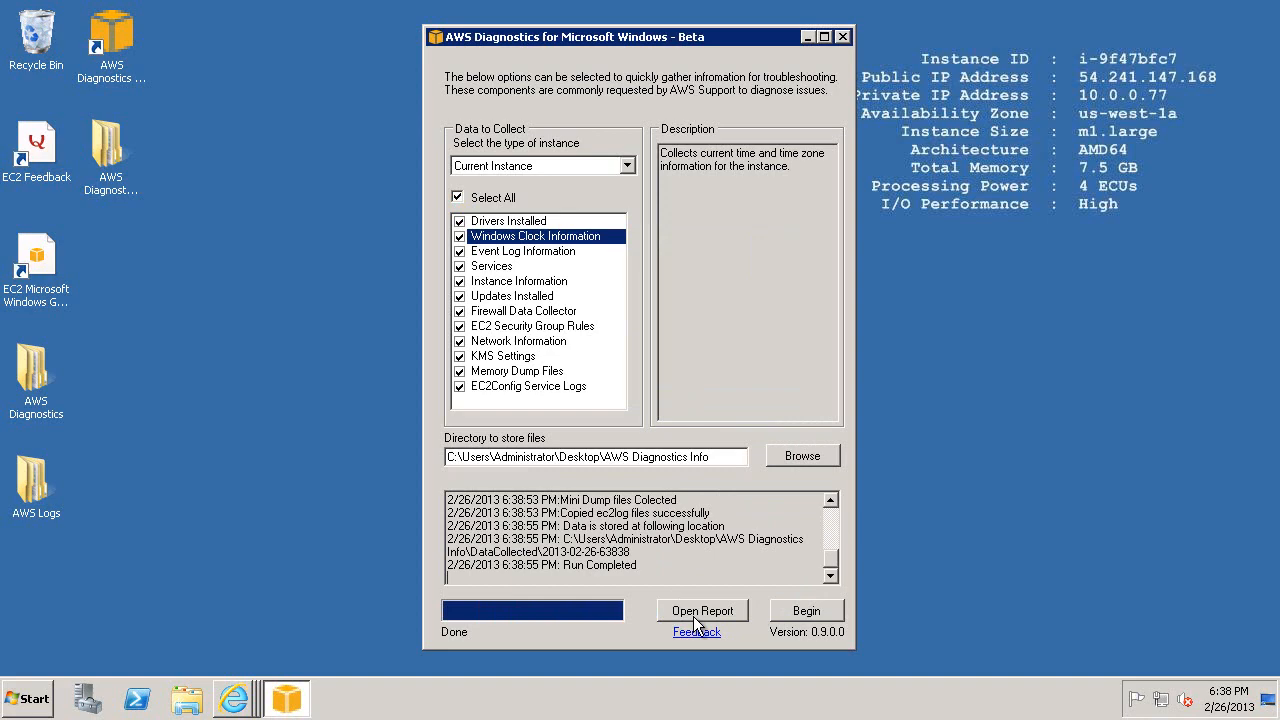
Open the collected report full-screen and examine its instance, network and security group rules analysis sections.
left_click(700, 611)
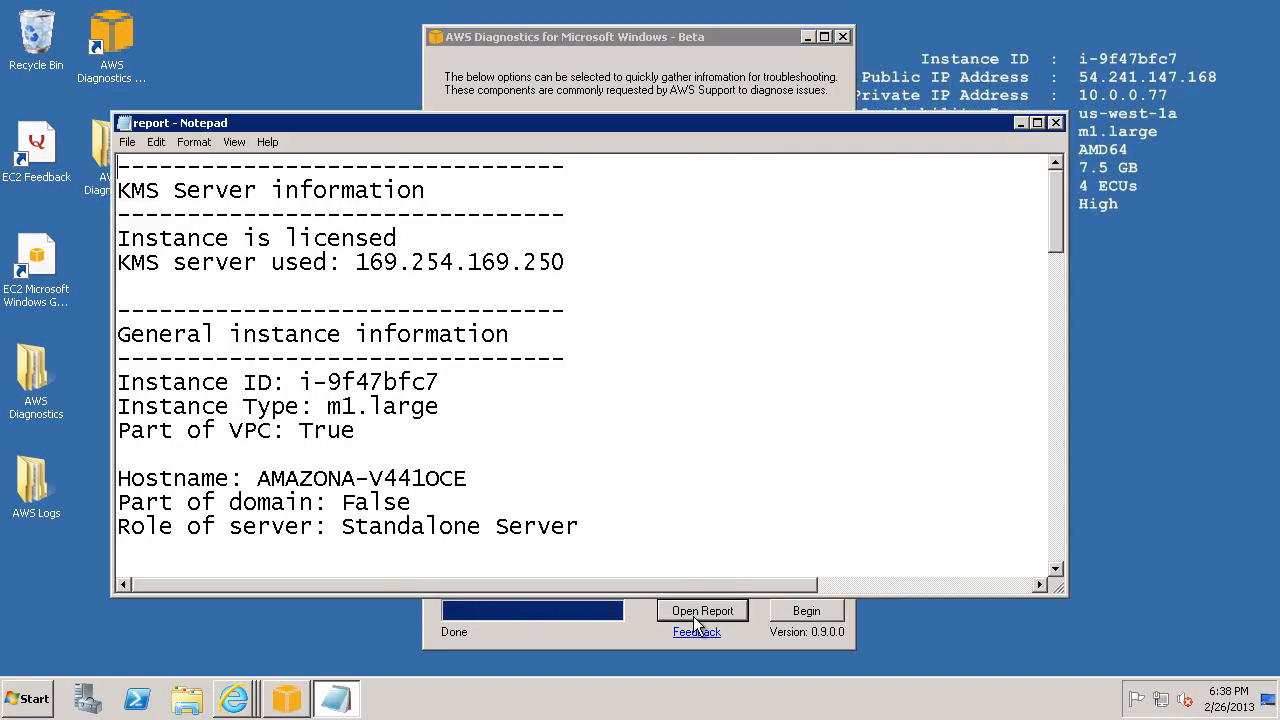
left_click(1037, 122)
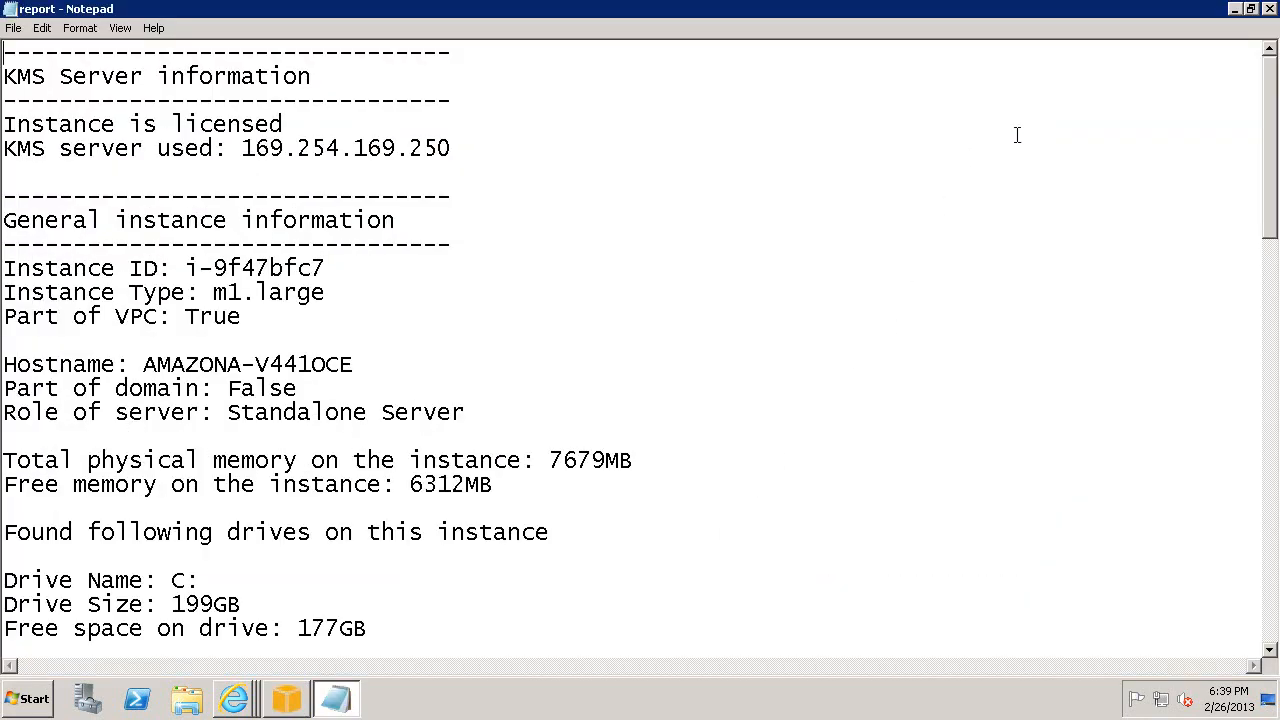
scroll(378, 154, "down", 2)
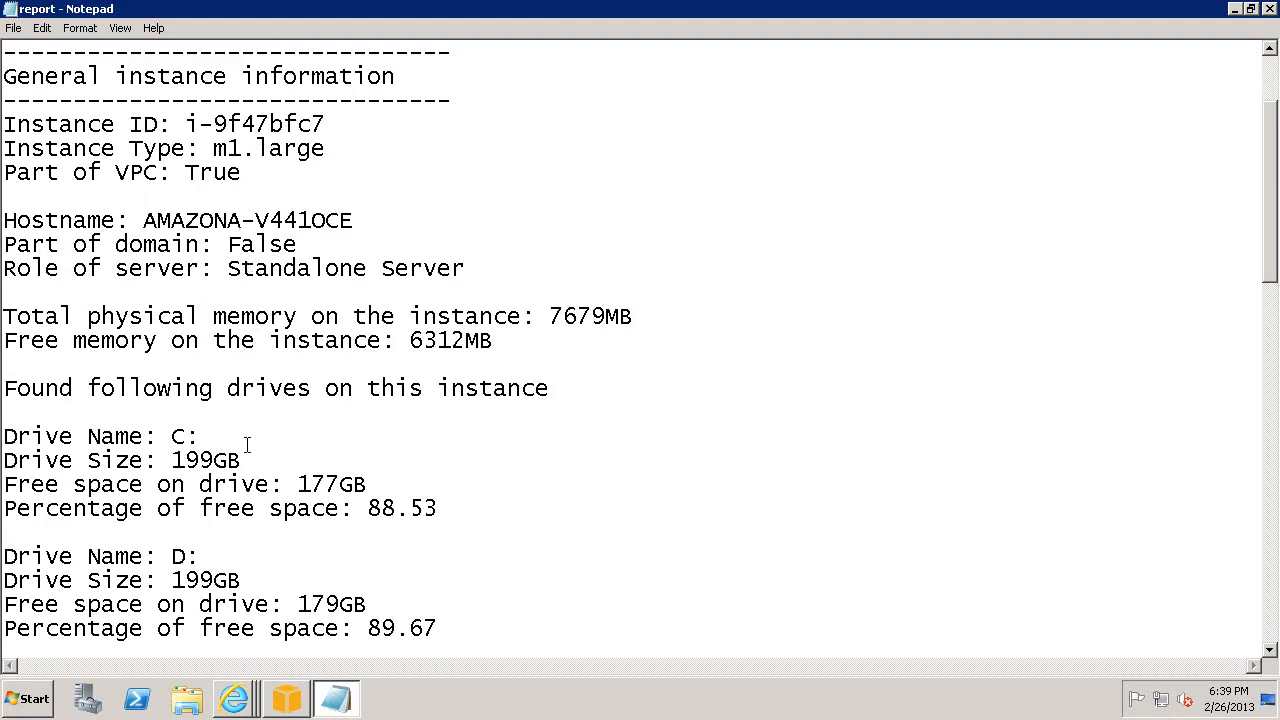
scroll(248, 440, "down", 7)
scroll(480, 391, "down", 2)
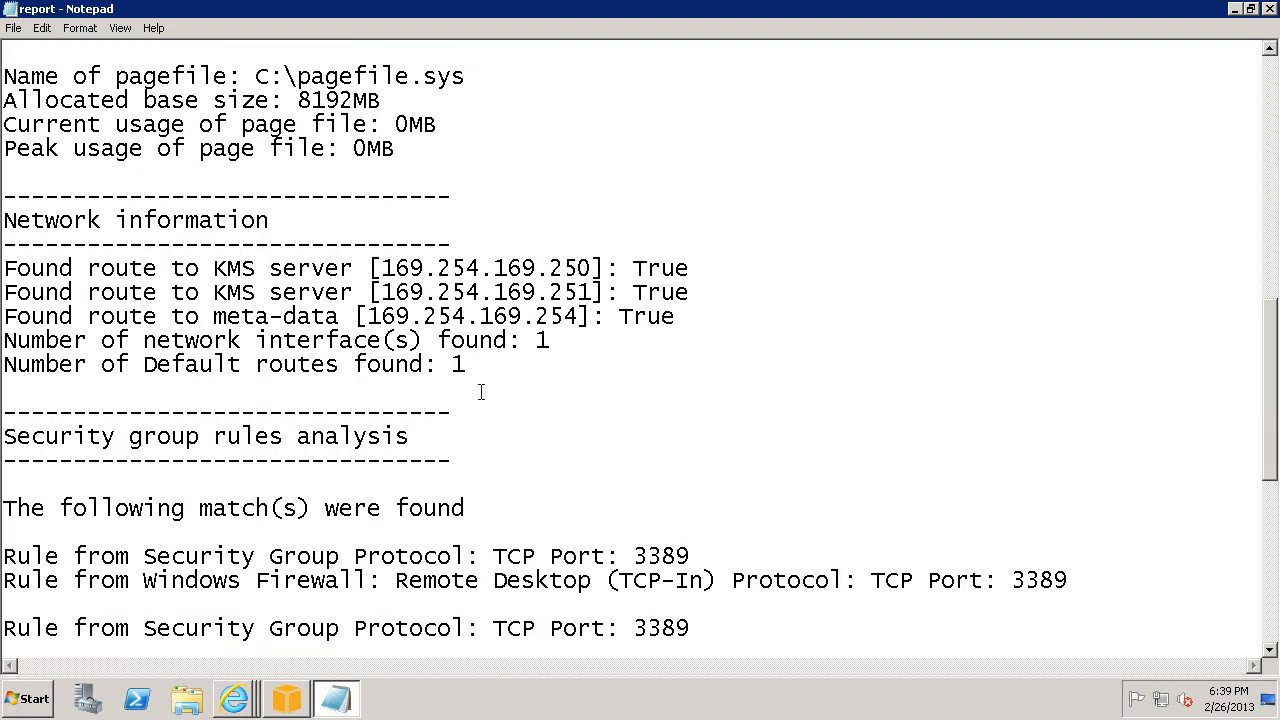
scroll(476, 362, "down", 2)
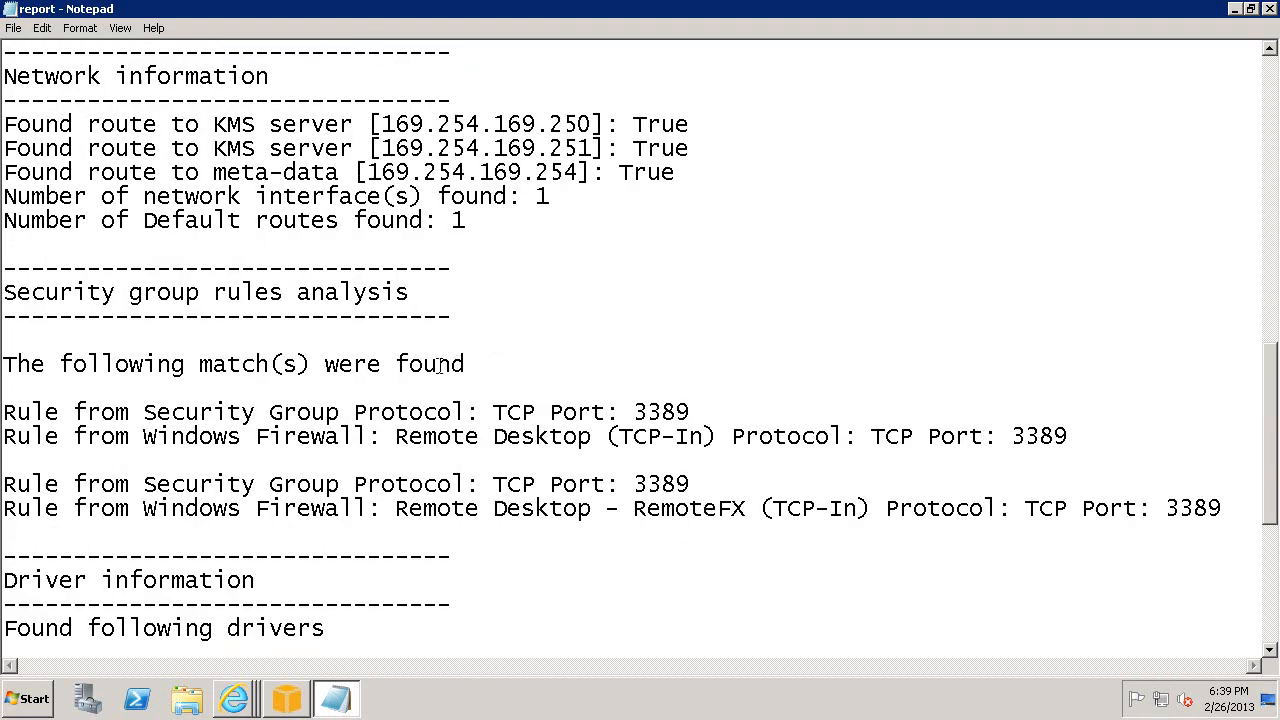
scroll(442, 365, "down", 2)
left_click_drag(5, 148, 1209, 382)
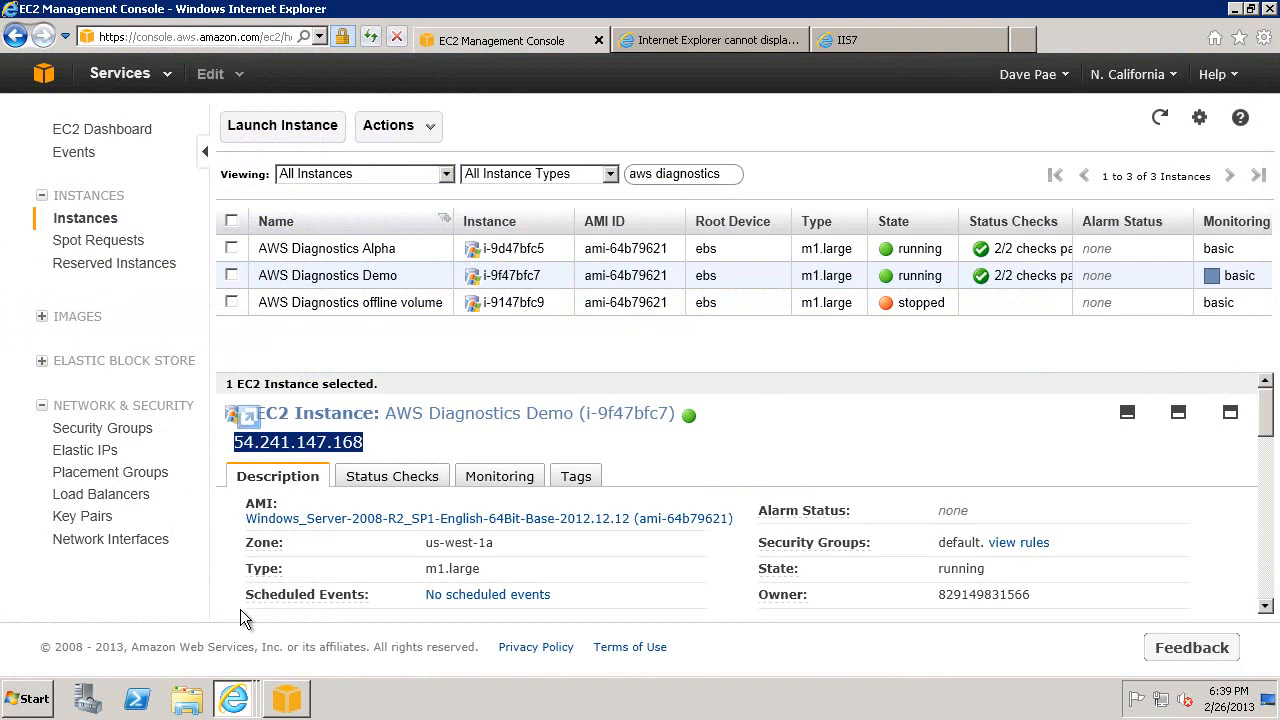
In the EC2 Management Console, add an HTTP rule with source 0.0.0.0/0 to the default VPC security group and apply it.
left_click(133, 428)
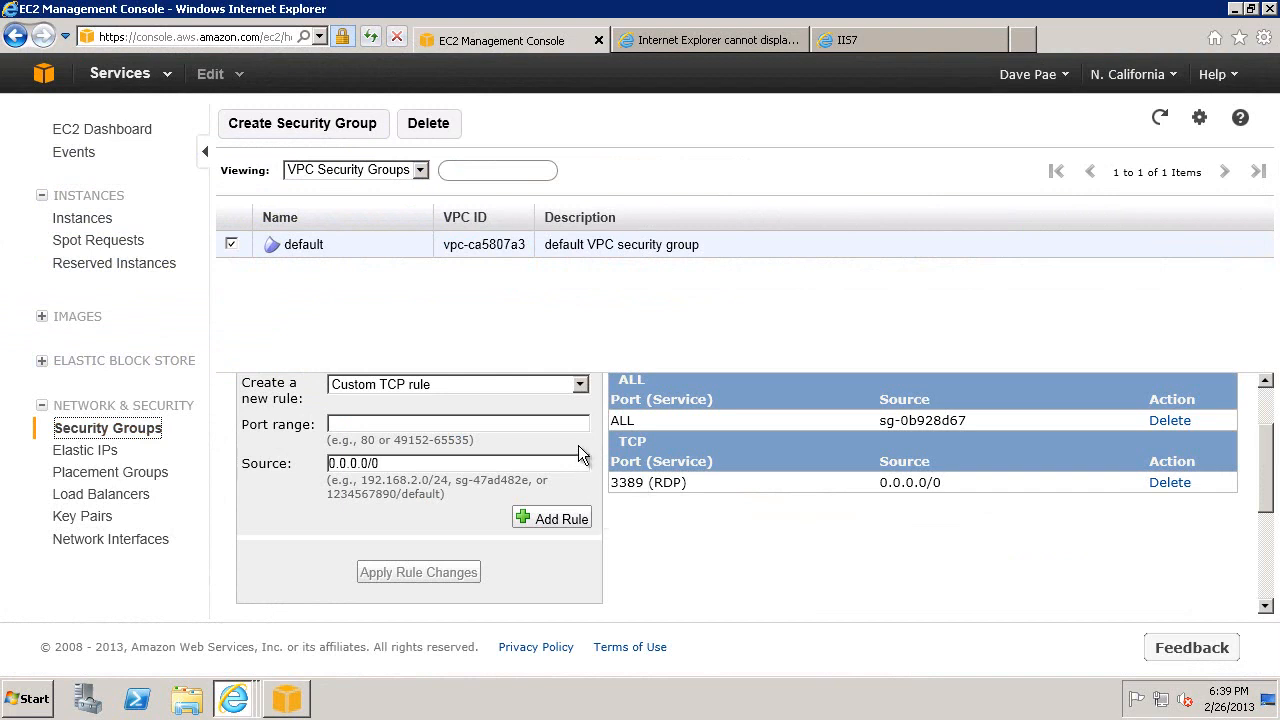
left_click(580, 384)
left_click(580, 384)
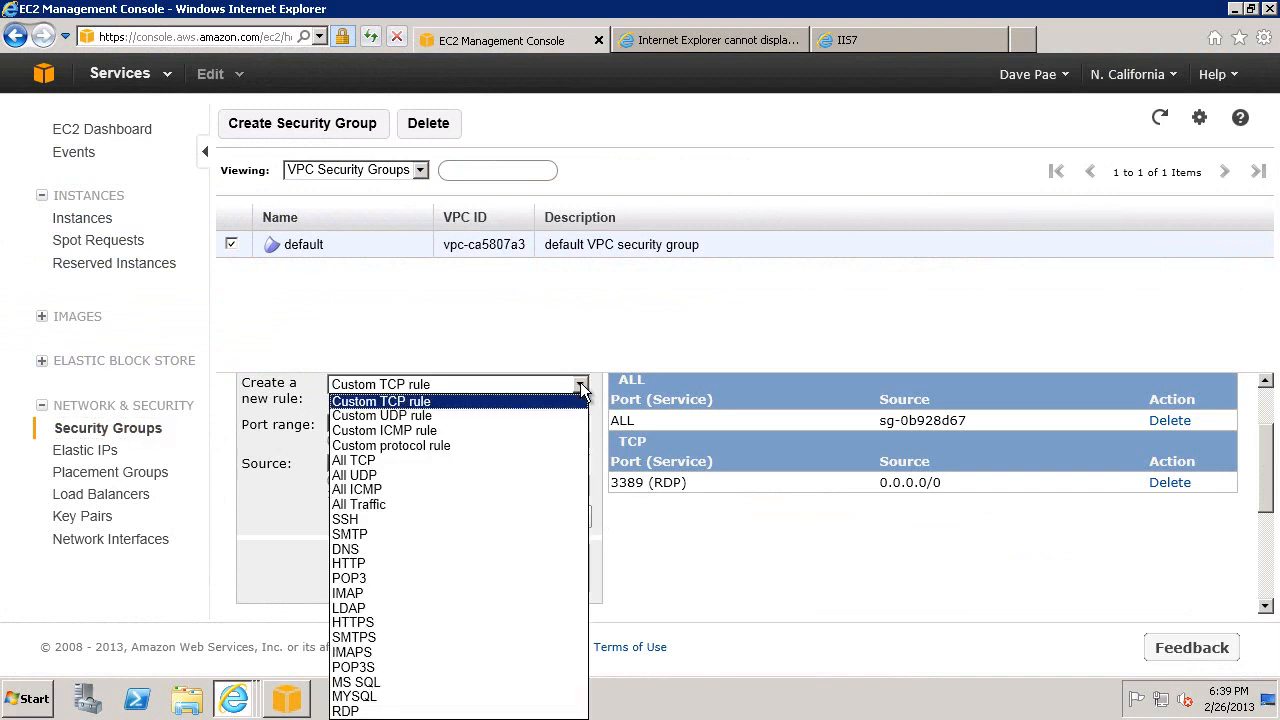
left_click(498, 563)
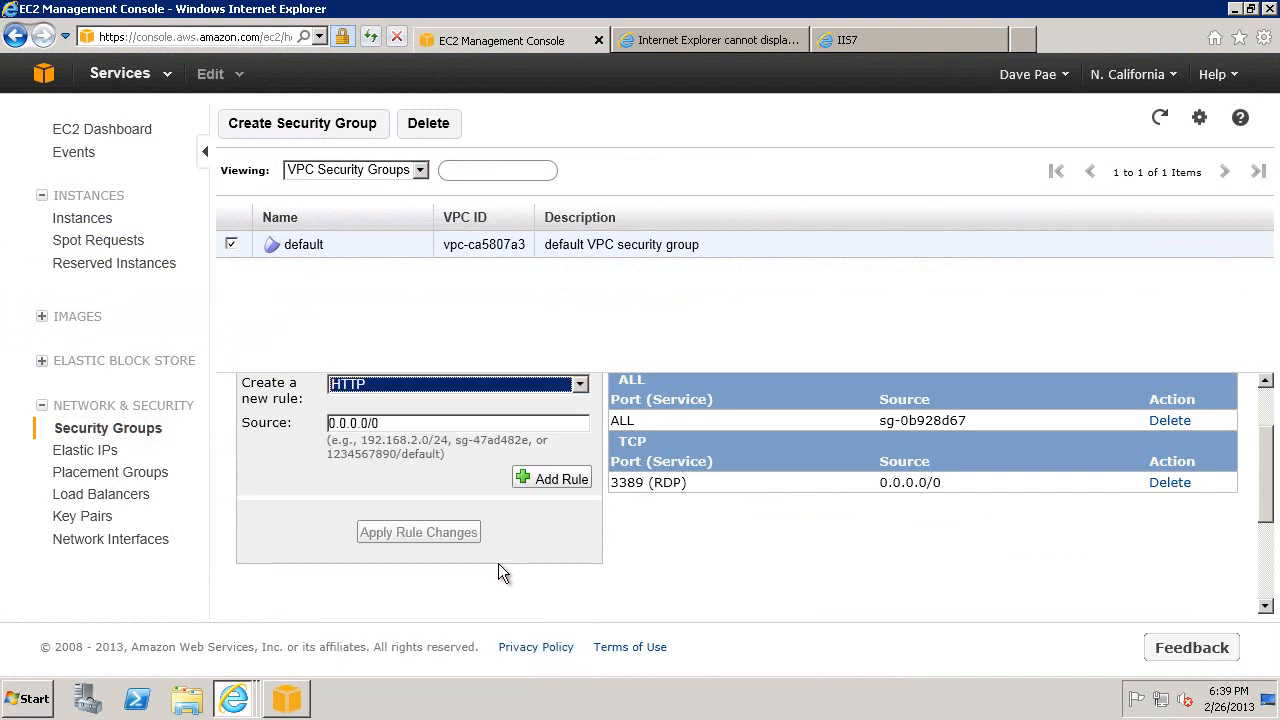
left_click(551, 478)
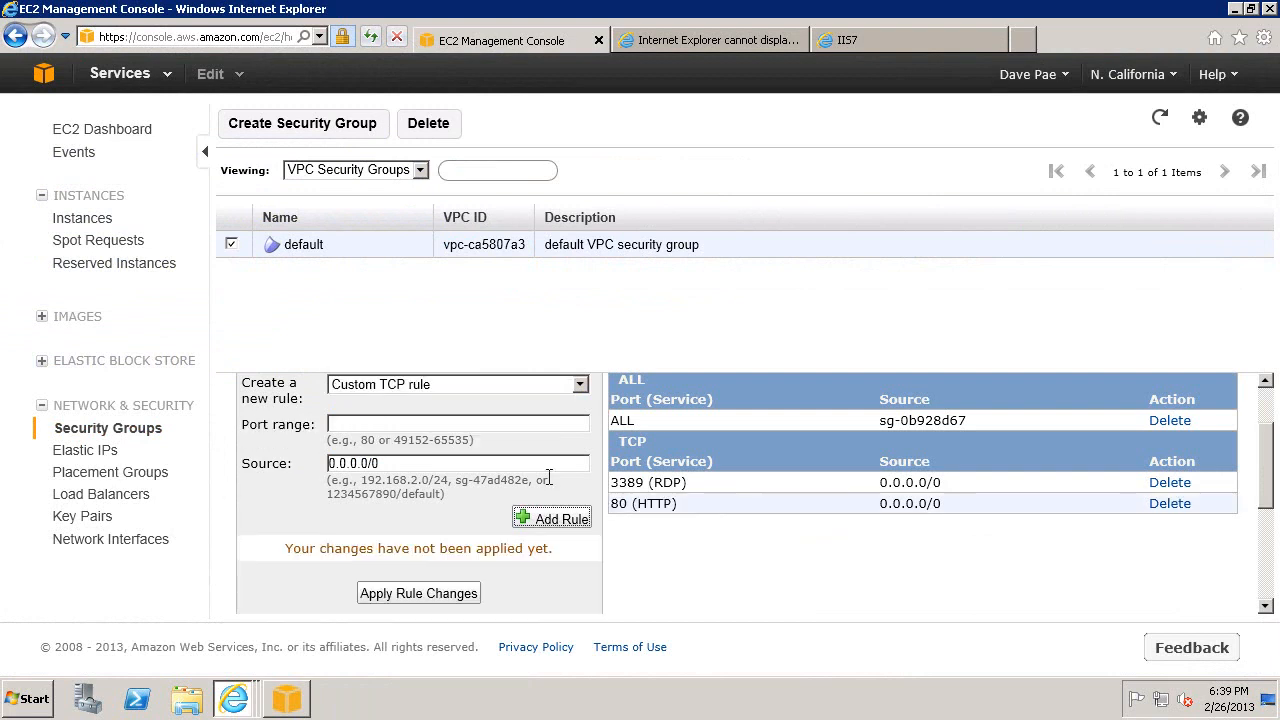
left_click(418, 593)
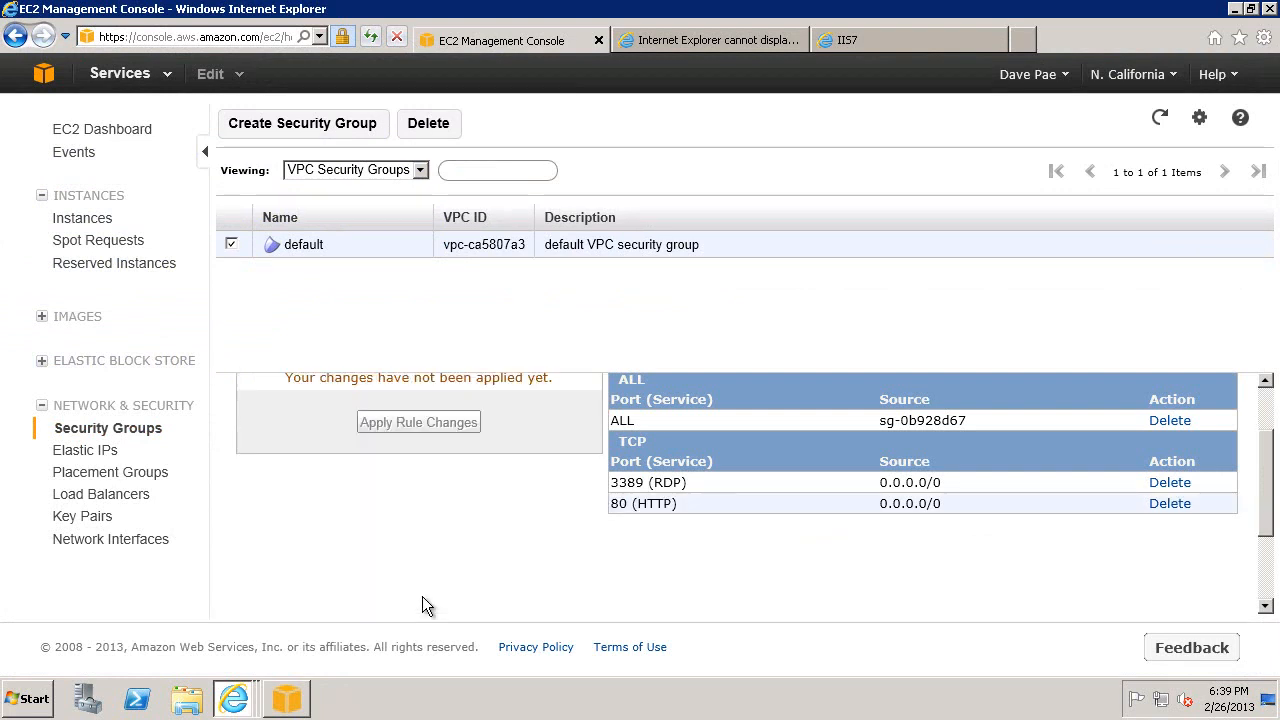
Reload the web page at 54.241.147.168 to test public access to the server.
left_click(713, 42)
left_click(307, 39)
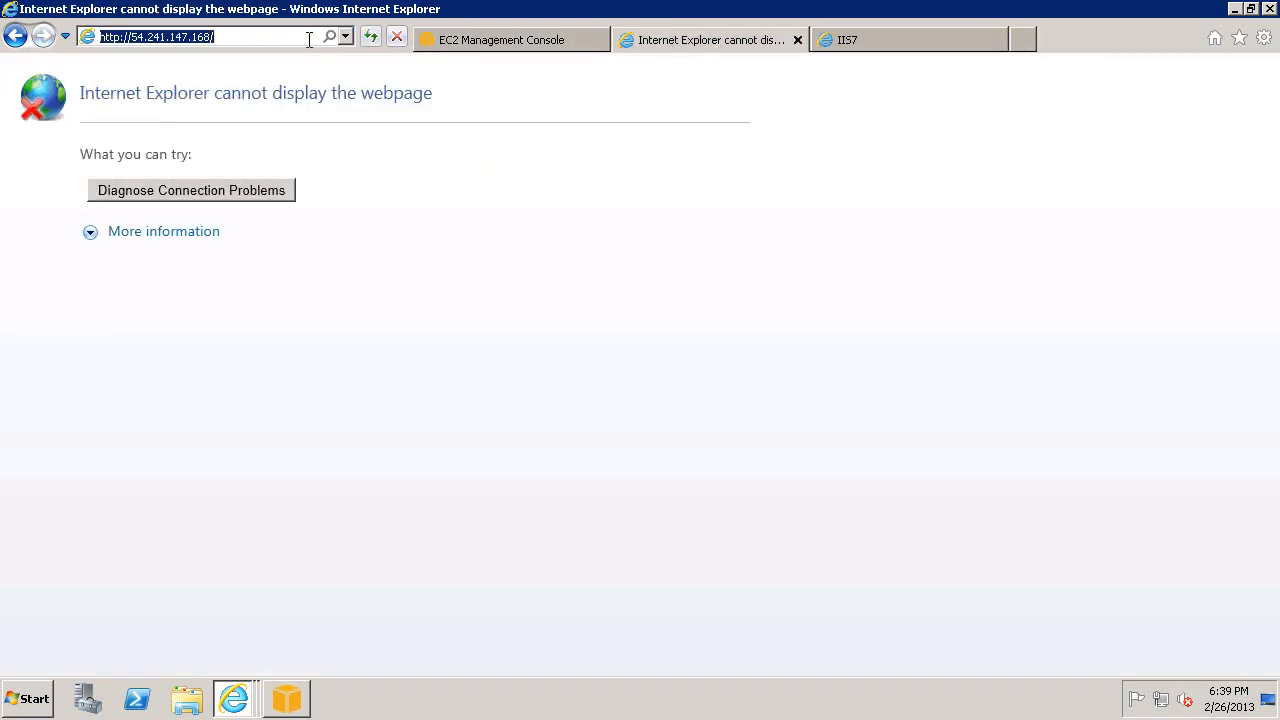
key("Return")
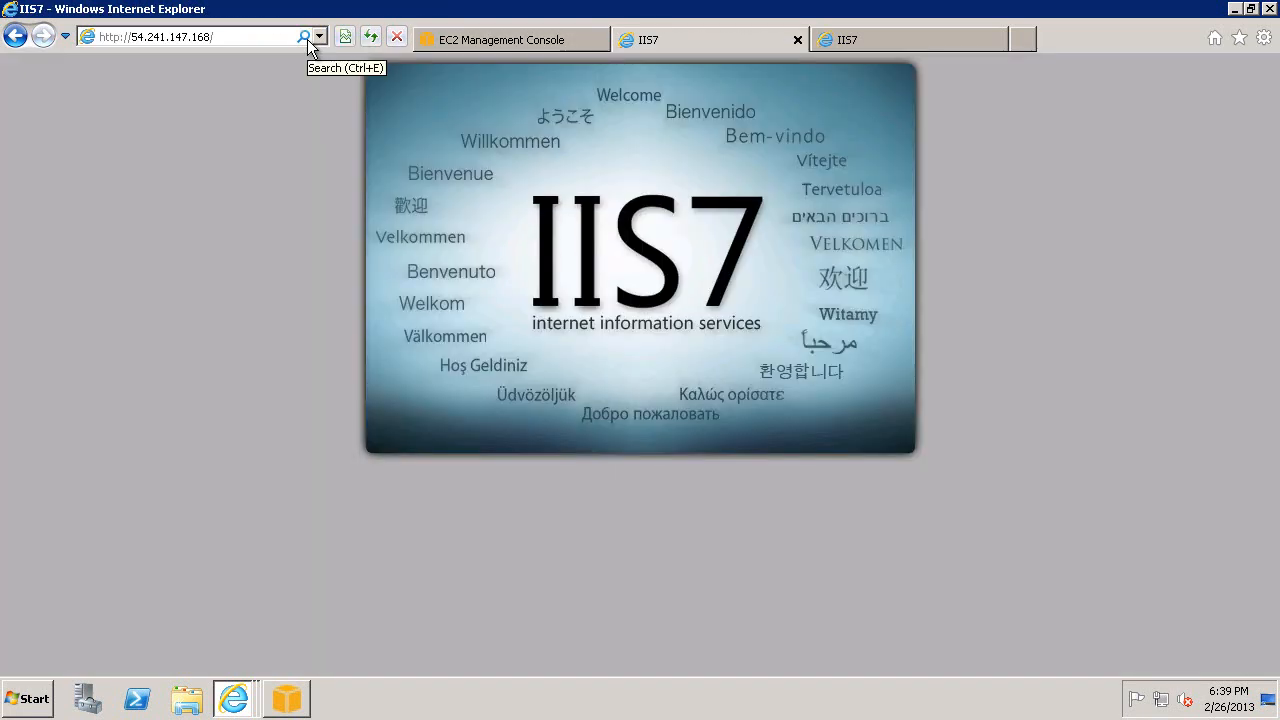
Switch back to AWS Diagnostics and set the instance type to Offline Instance with drive D:\.
mouse_move(297, 712)
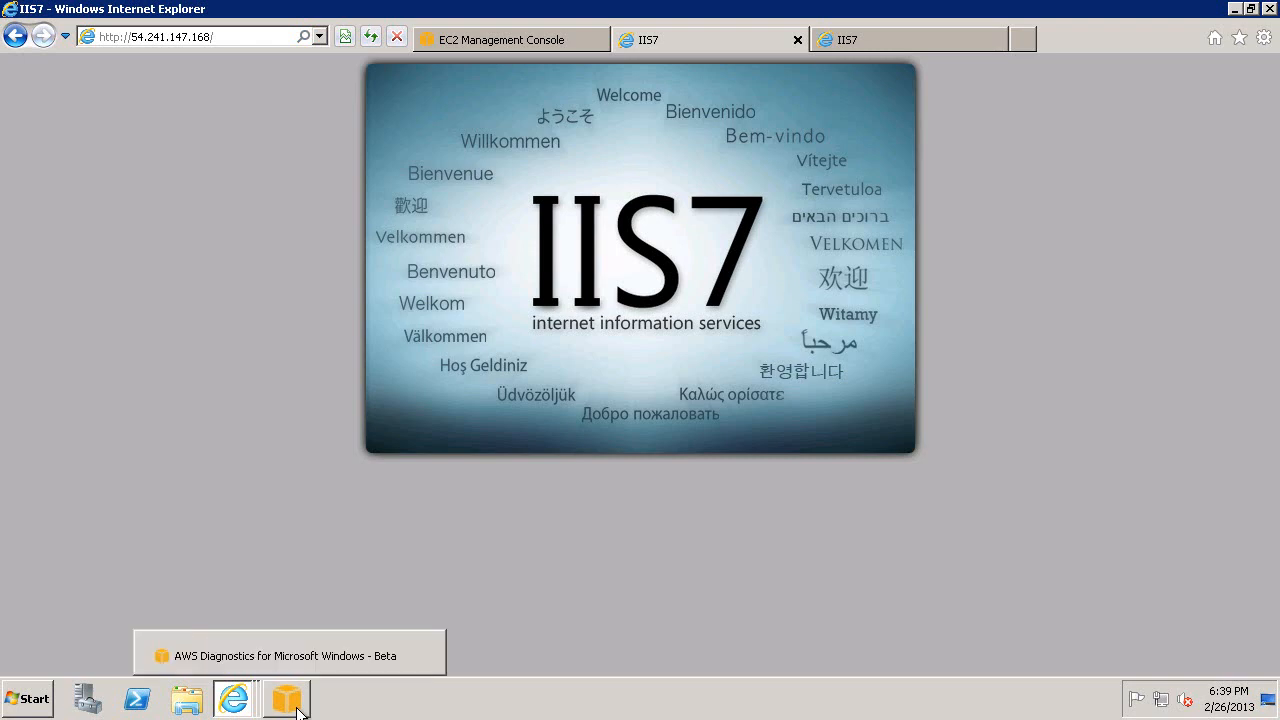
left_click(290, 656)
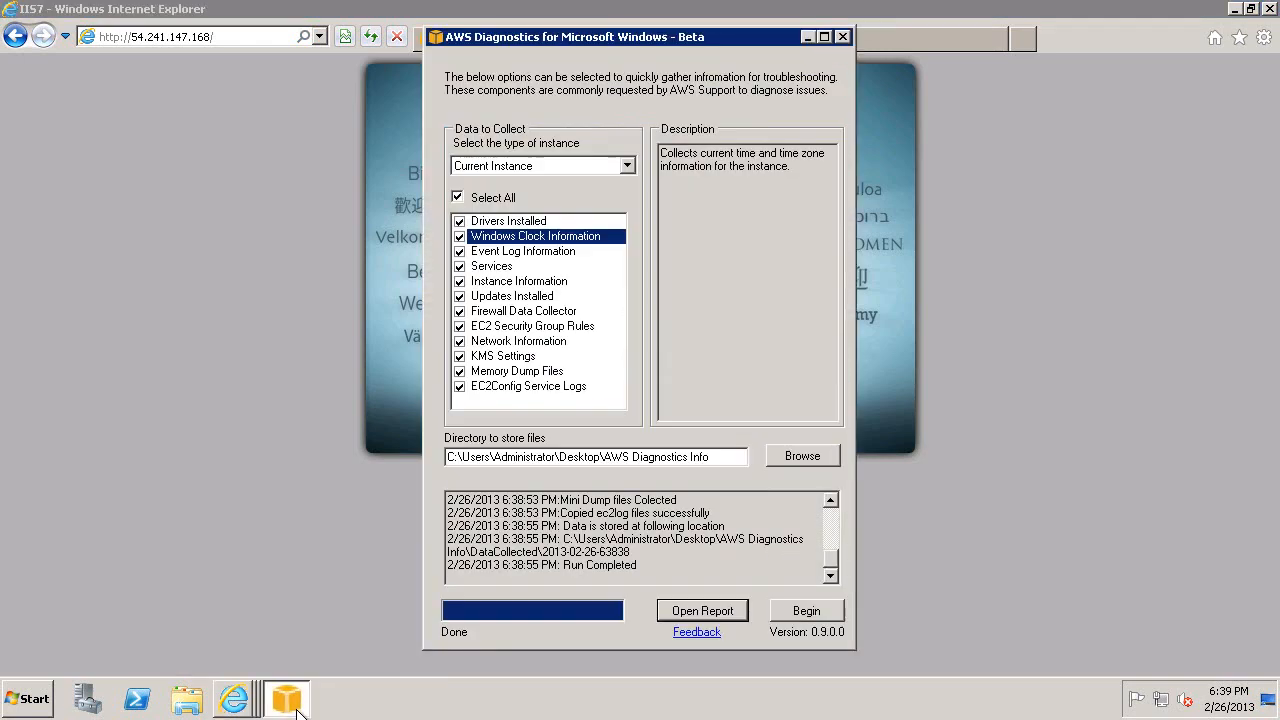
left_click(627, 166)
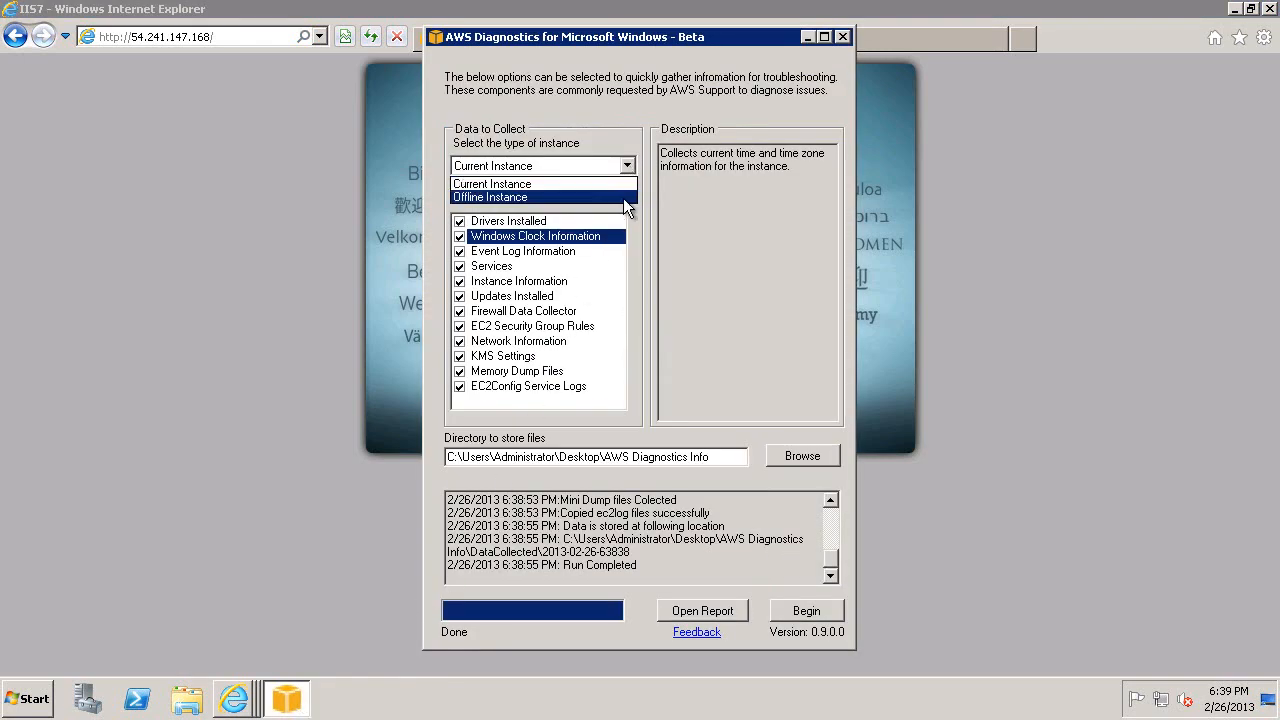
left_click(623, 198)
left_click(625, 193)
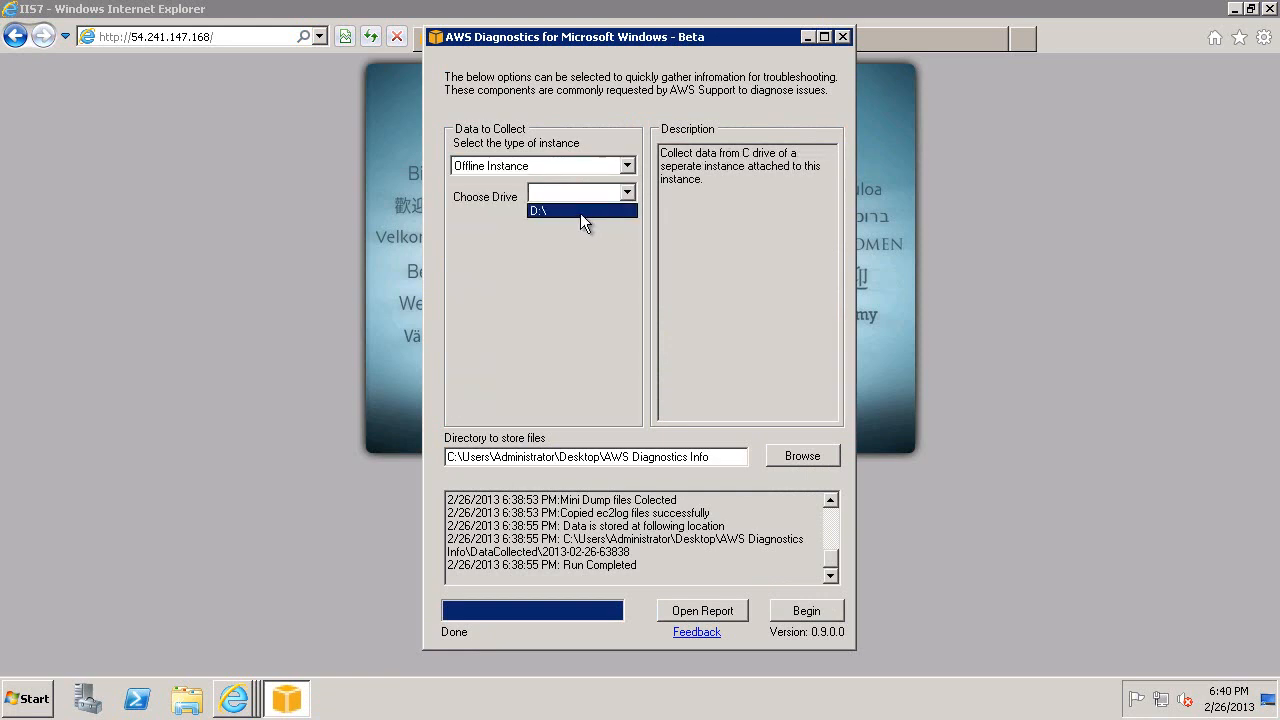
left_click(580, 213)
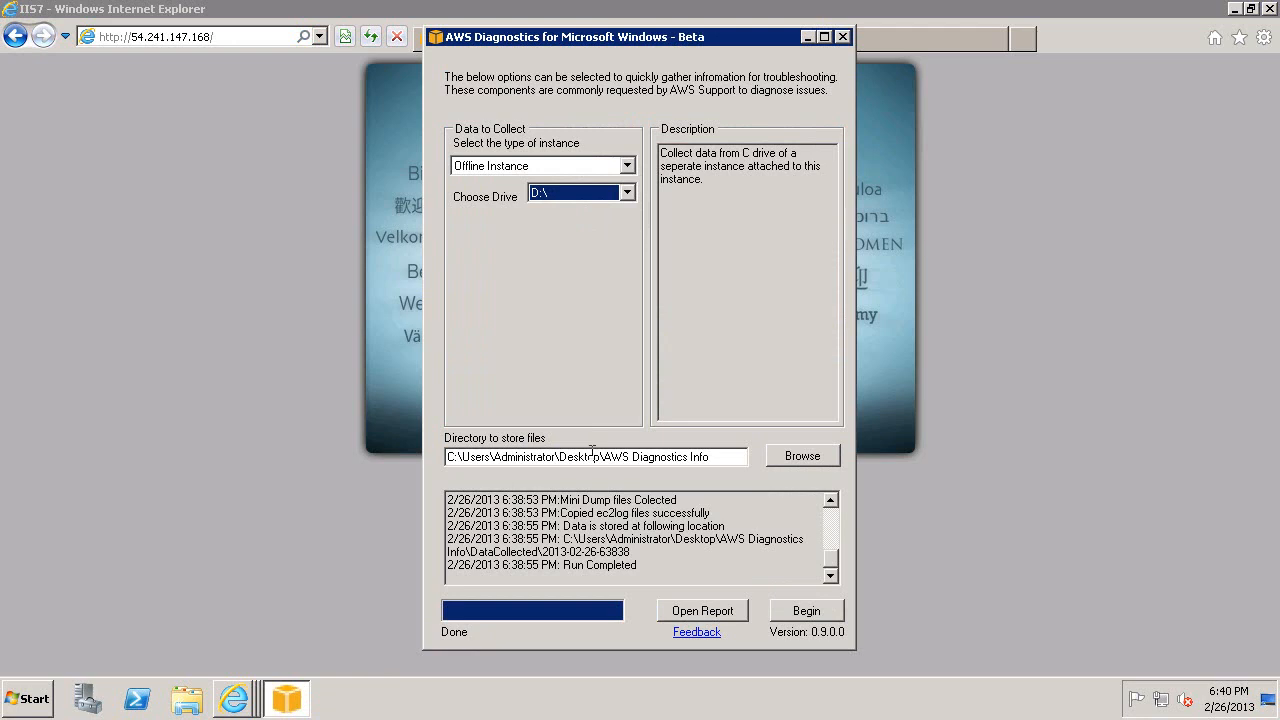
Run the offline data collection on drive D:\, read the full line of its report, and close the report.
left_click(800, 612)
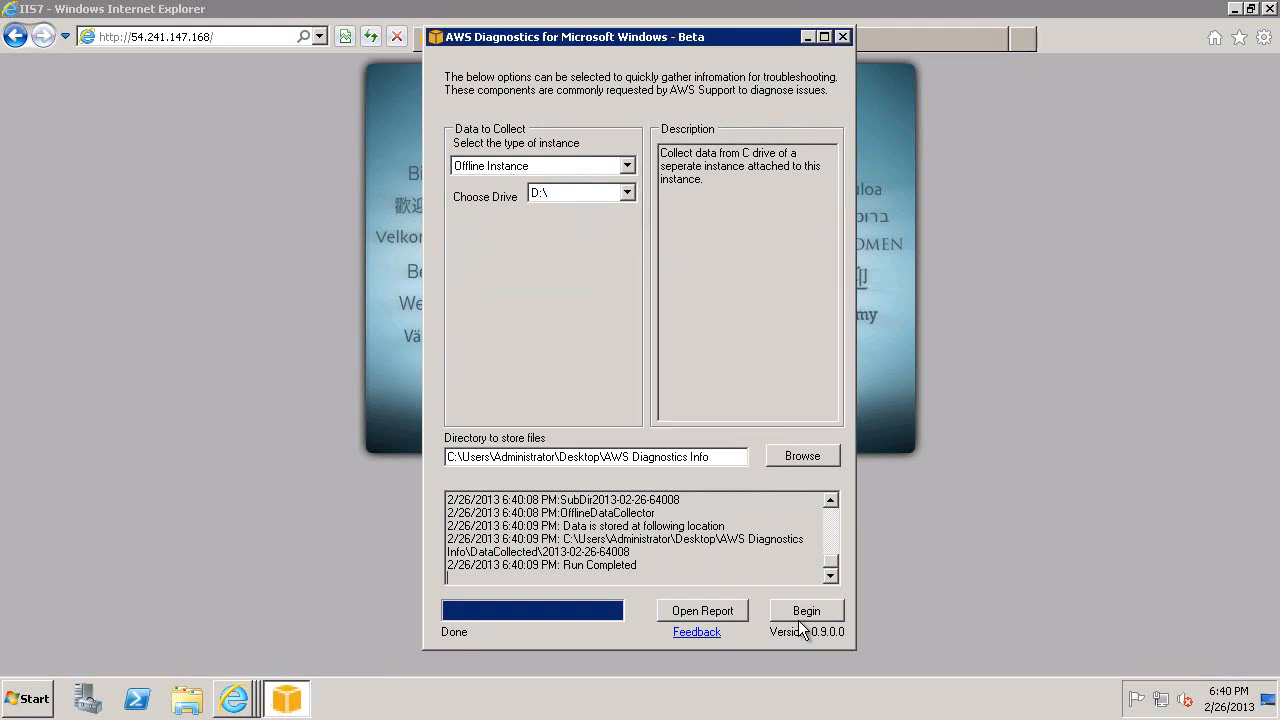
left_click(734, 604)
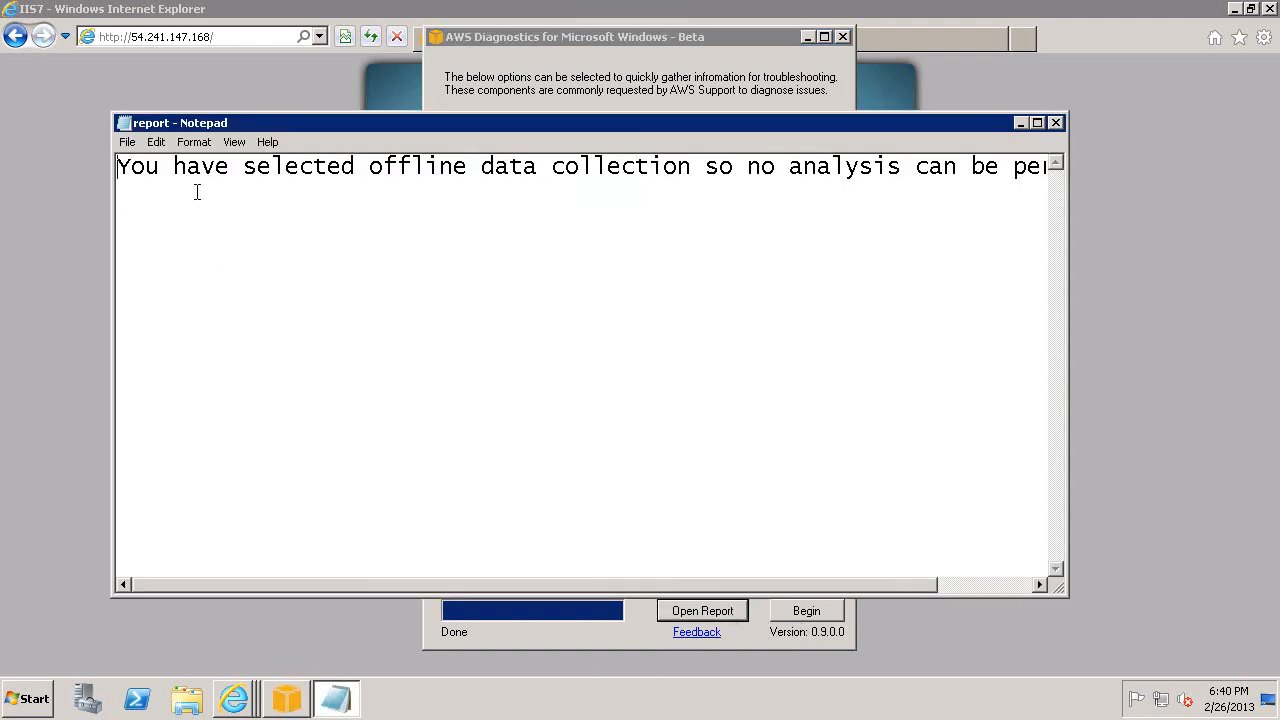
left_click_drag(545, 584, 760, 588)
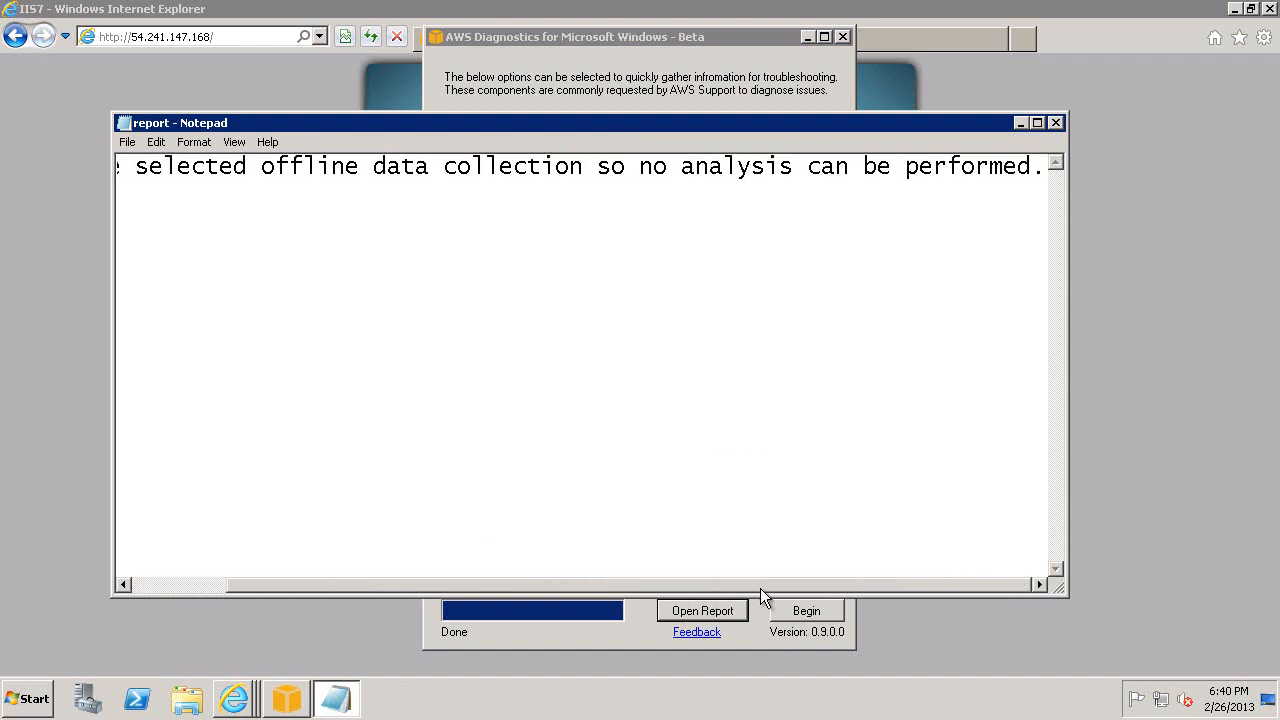
left_click(1056, 124)
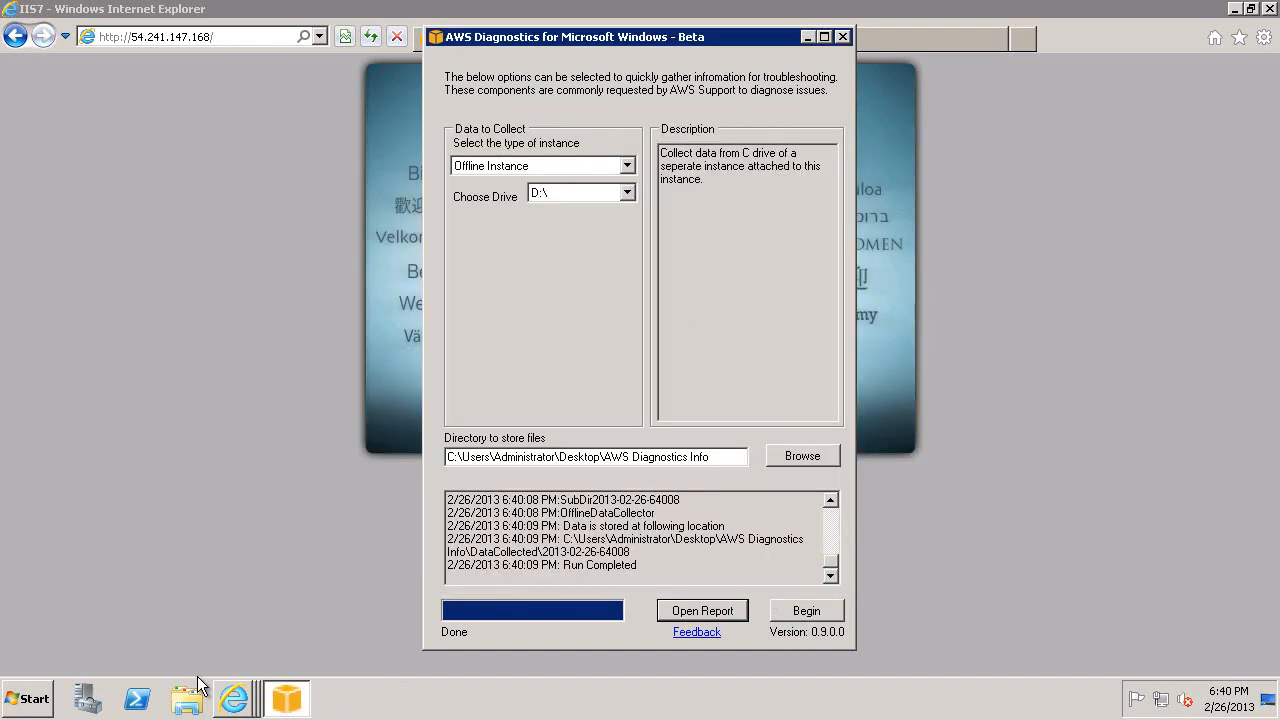
left_click(1238, 10)
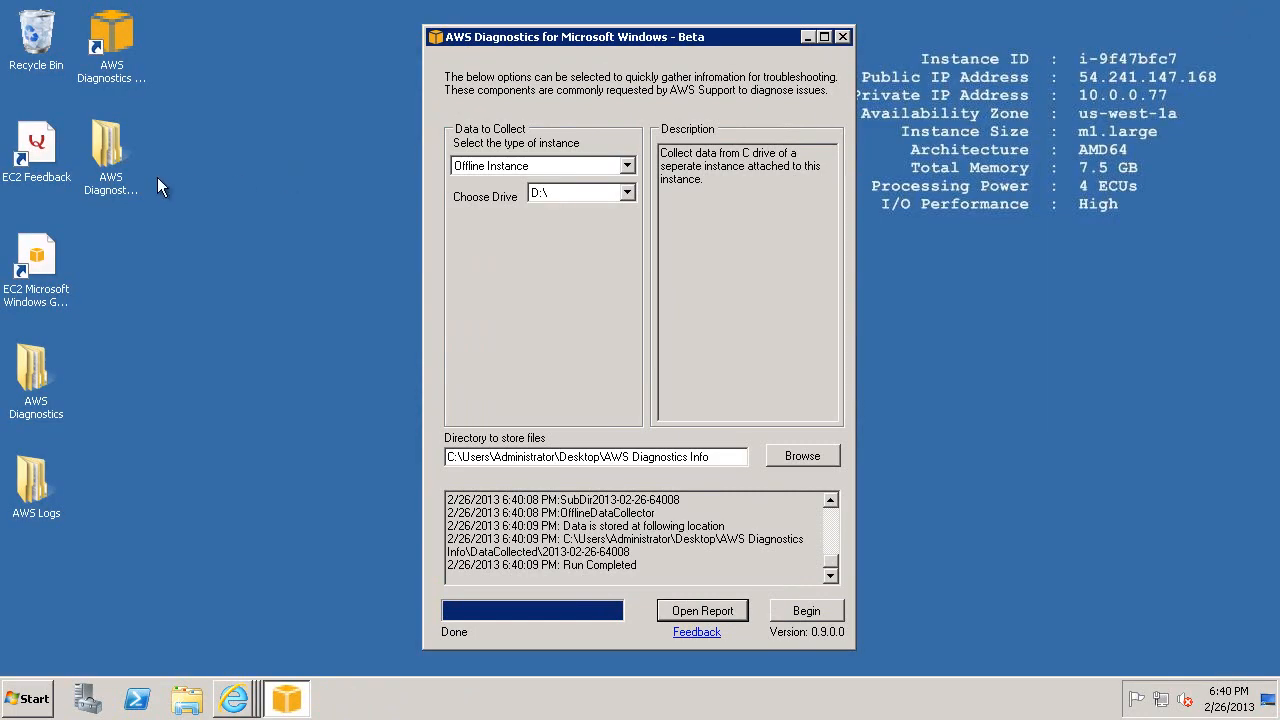
double_click(107, 180)
left_click(367, 143)
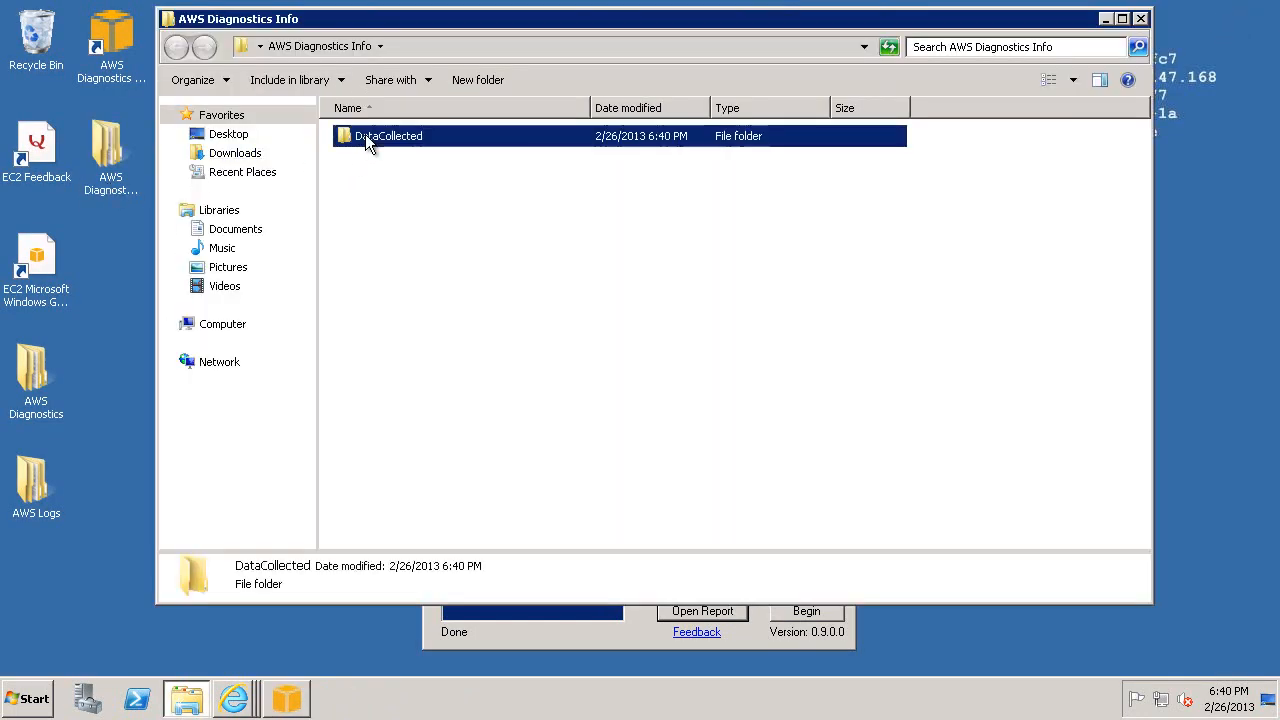
double_click(367, 143)
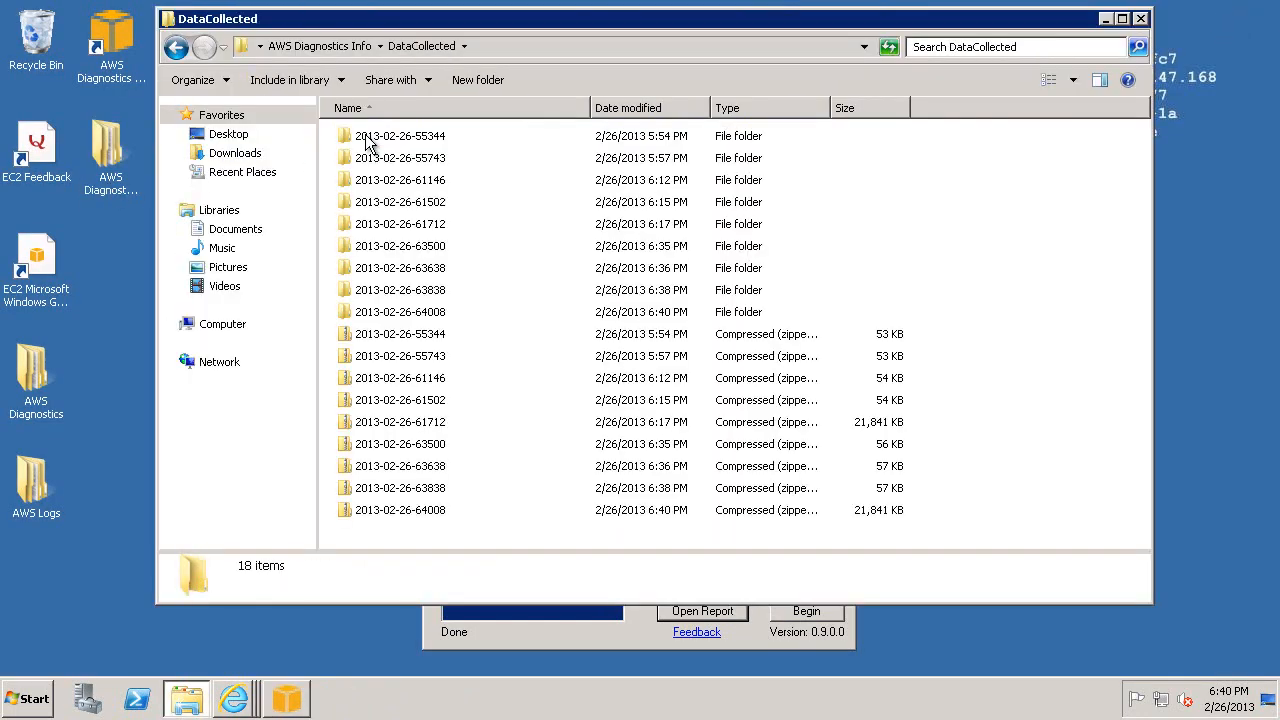
left_click(397, 314)
double_click(397, 314)
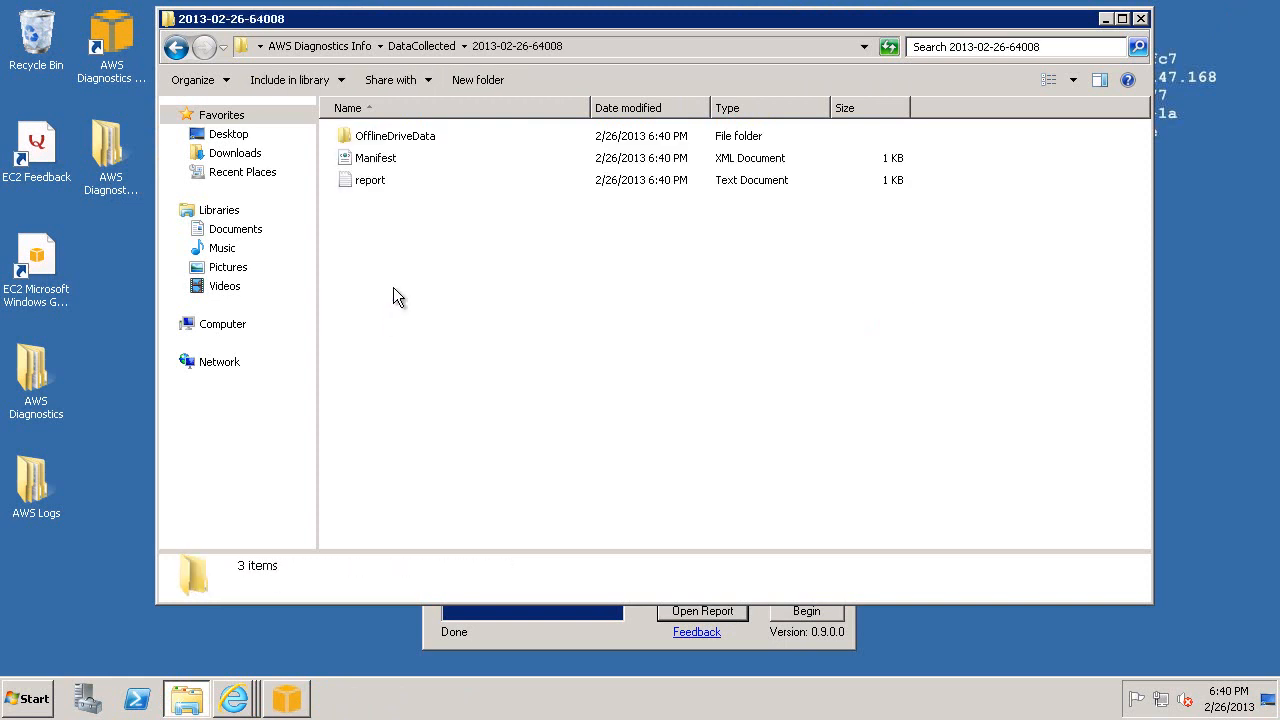
double_click(396, 136)
double_click(354, 136)
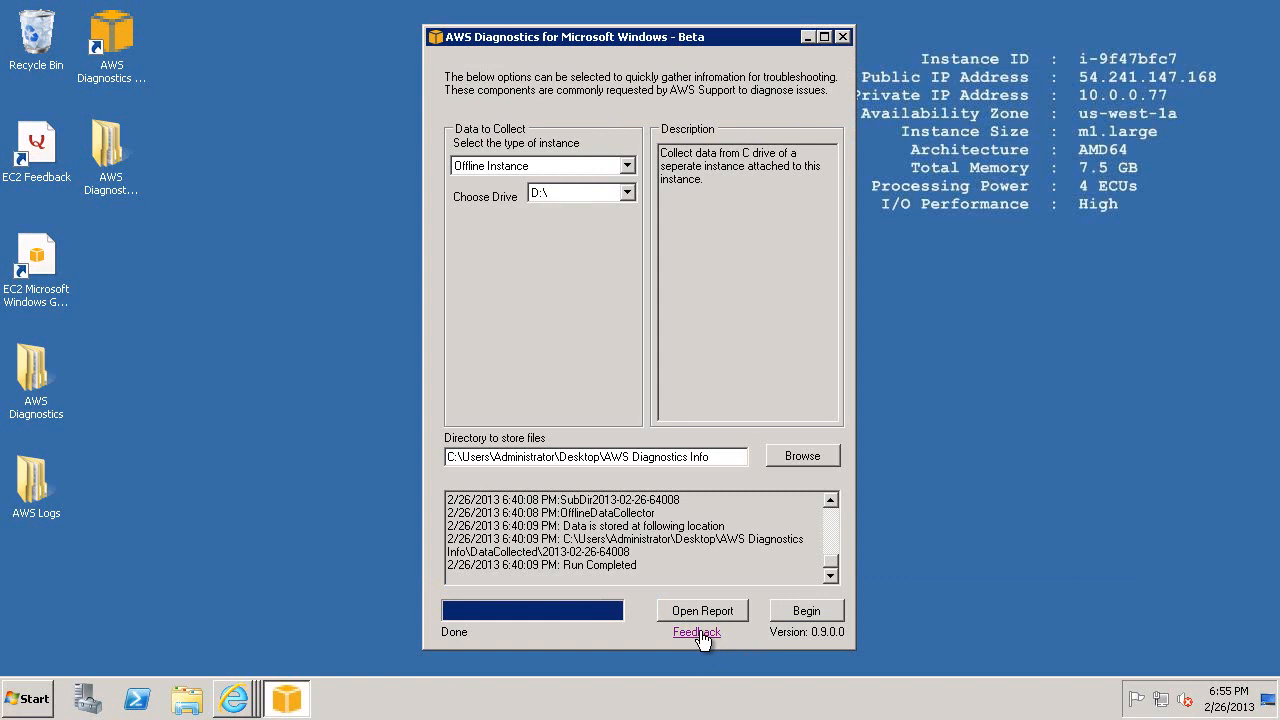
Open the feedback survey for AWS Diagnostics and look through its questions down to the end of the page.
left_click(697, 632)
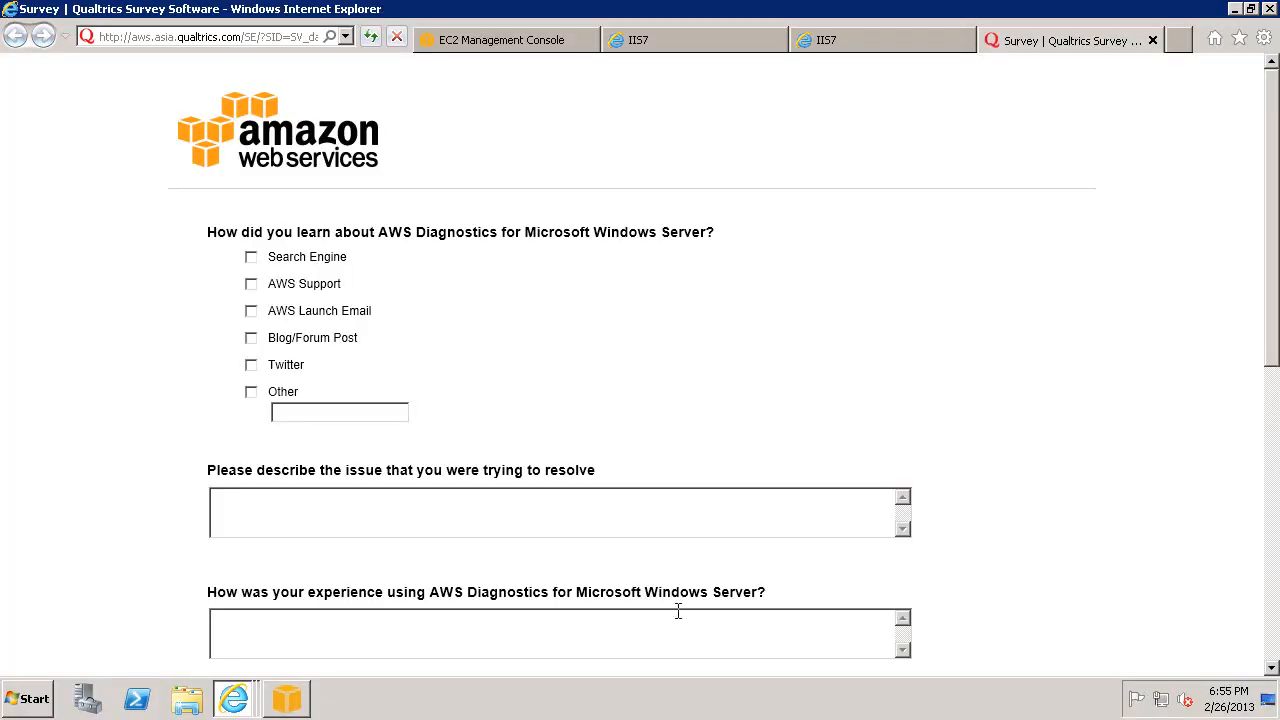
scroll(635, 515, "down", 5)
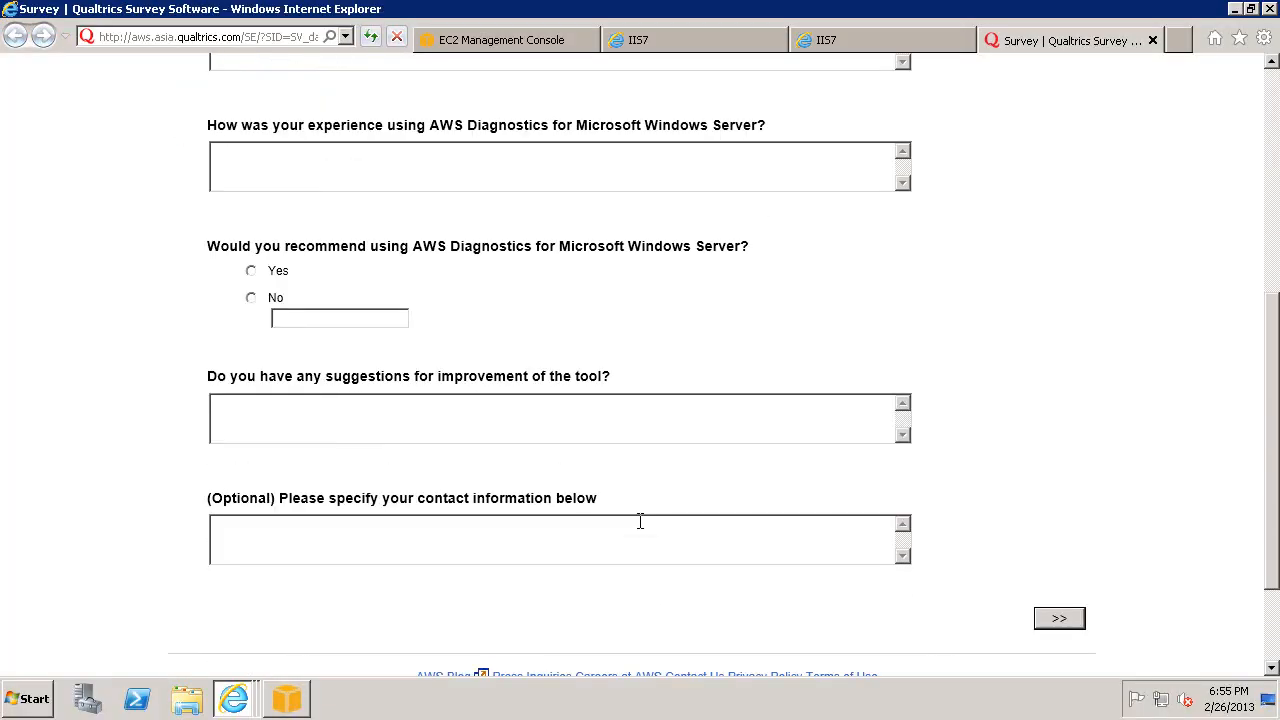
scroll(640, 521, "down", 2)
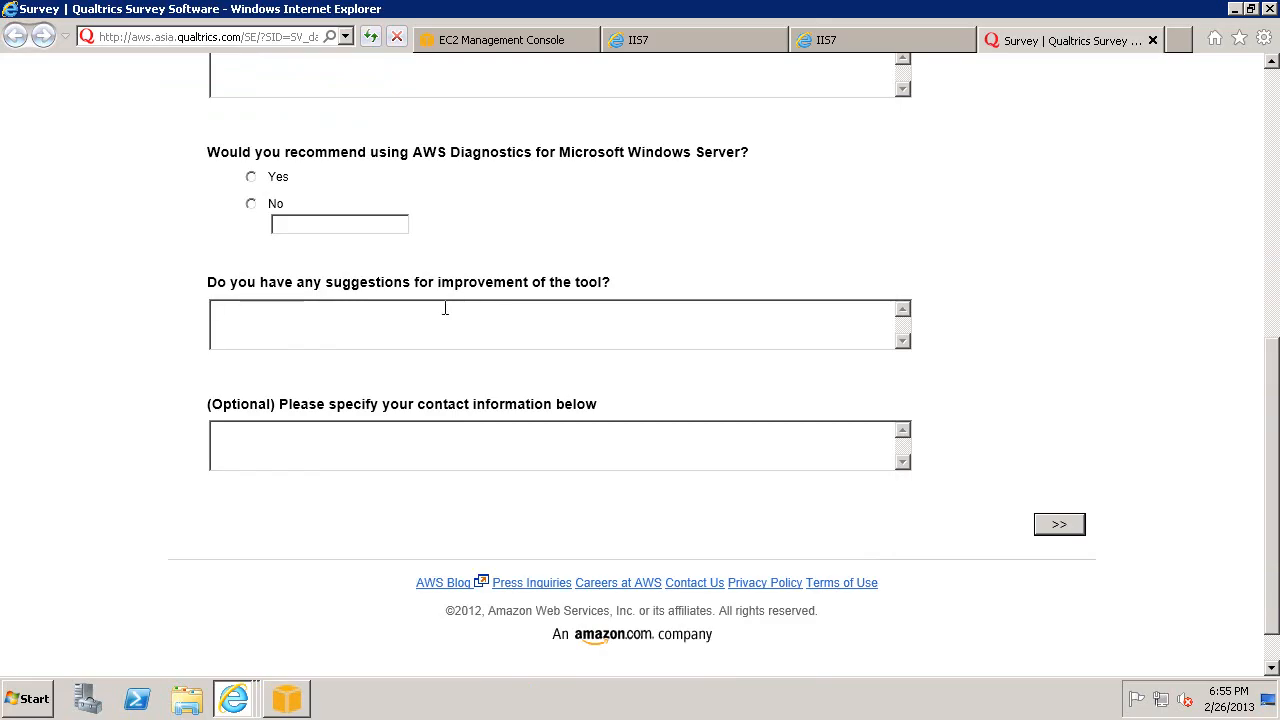